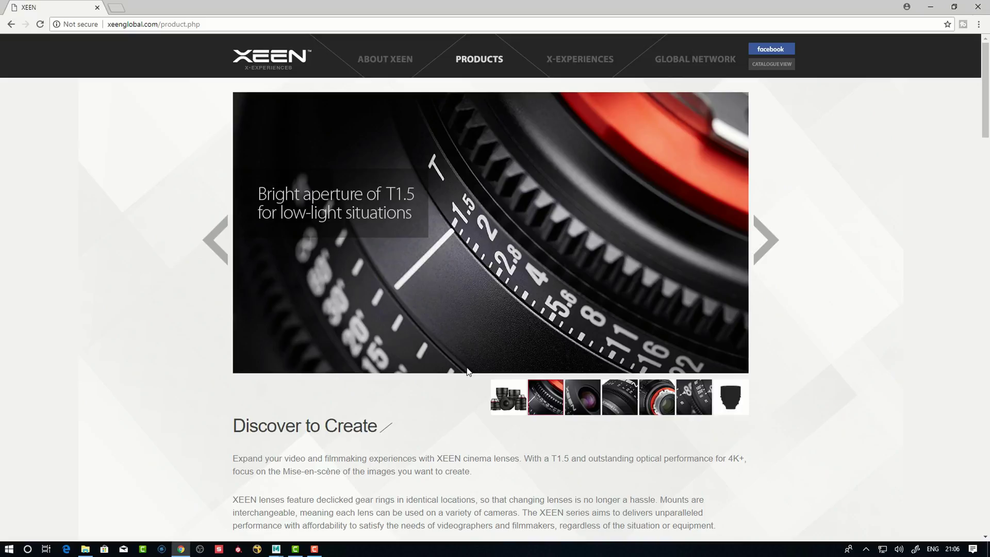
- Switch to Maya and assign a new PxrSurface material named glassshader to the lens's front glass element
{"action": "key", "text": "alt+Tab"}
{"action": "left_click_drag", "start_coordinate": [478, 308], "coordinate": [427, 349], "text": "alt"}
{"action": "left_click_drag", "start_coordinate": [549, 304], "coordinate": [464, 316]}
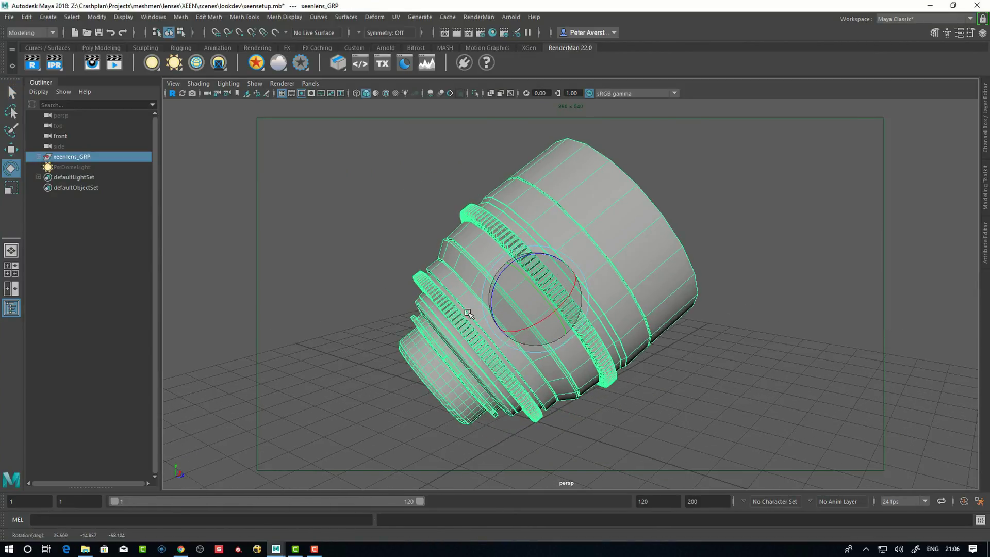
{"action": "left_click", "coordinate": [426, 392]}
{"action": "left_click_drag", "start_coordinate": [426, 391], "coordinate": [315, 373], "text": "alt"}
{"action": "left_click", "coordinate": [613, 261]}
{"action": "left_click_drag", "start_coordinate": [444, 312], "coordinate": [429, 327], "text": "alt"}
{"action": "scroll", "coordinate": [428, 327], "scroll_direction": "down", "scroll_amount": 2}
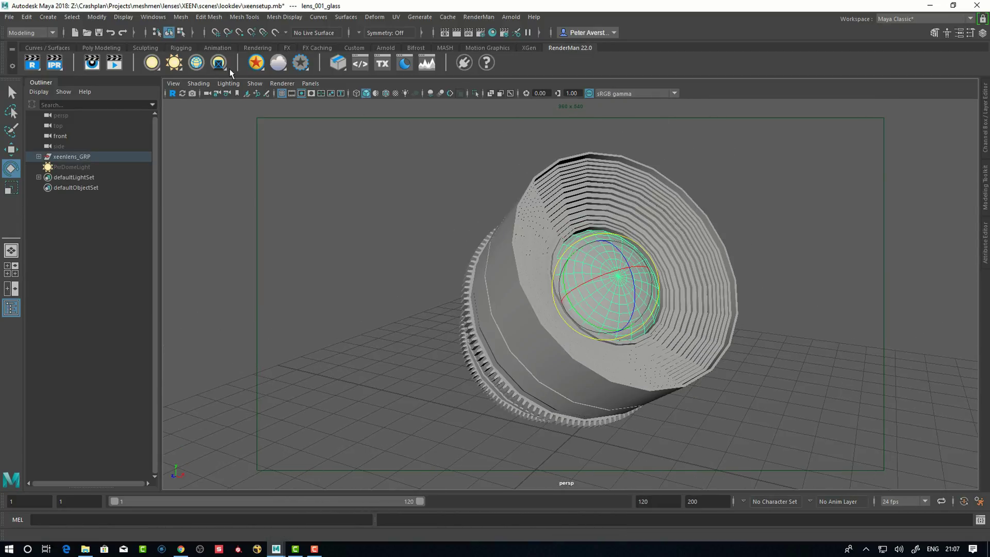
{"action": "left_click_drag", "start_coordinate": [542, 250], "coordinate": [559, 238], "text": "alt"}
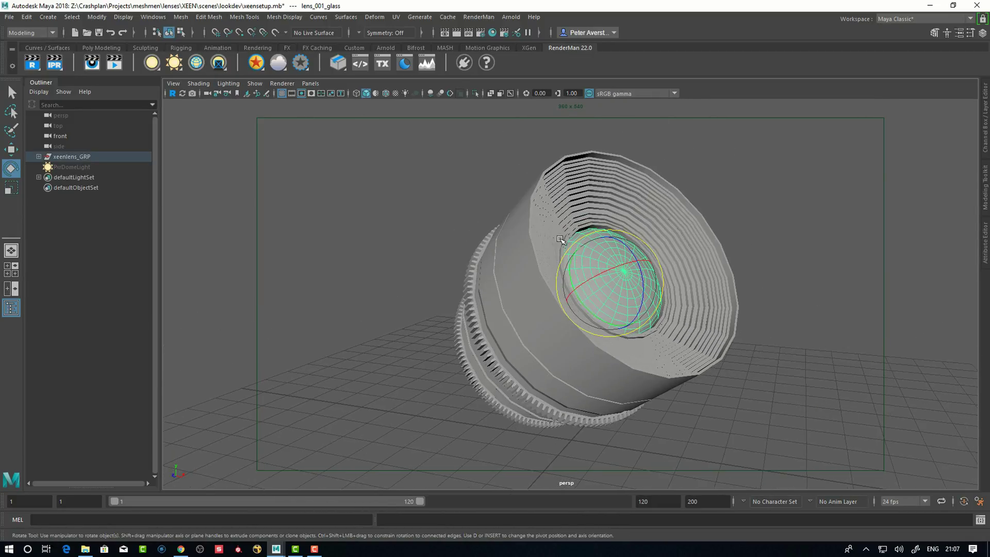
{"action": "left_click", "coordinate": [256, 63]}
{"action": "type", "text": "glass"}
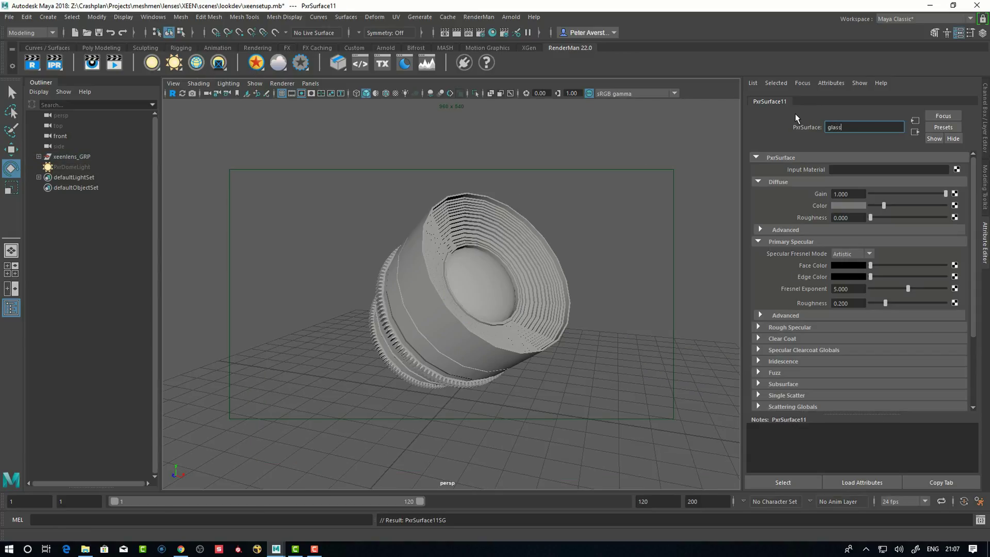
{"action": "type", "text": "shader"}
{"action": "key", "text": "Return"}
- Assign a new PxrSurface material named paintedMetalBlack to the lens body and both gear rings
{"action": "left_click_drag", "start_coordinate": [537, 319], "coordinate": [544, 321], "text": "alt"}
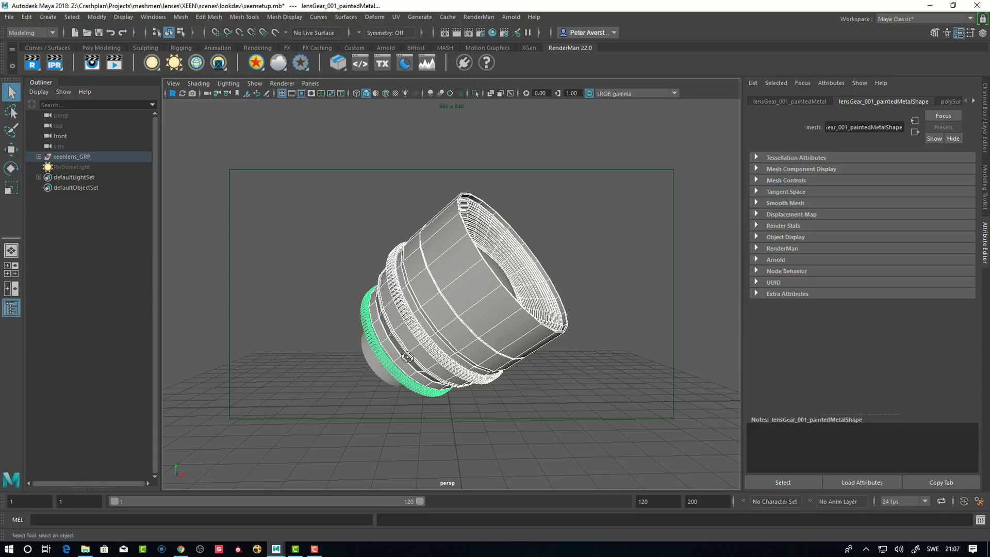
{"action": "left_click_drag", "start_coordinate": [407, 360], "coordinate": [444, 277], "text": "alt"}
{"action": "right_click", "coordinate": [255, 63]}
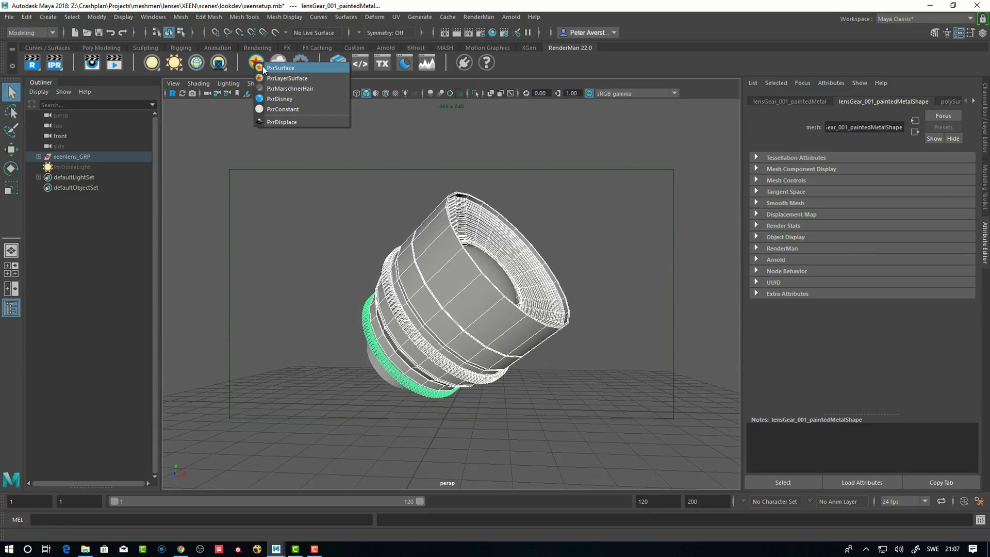
{"action": "left_click", "coordinate": [280, 68]}
{"action": "double_click", "coordinate": [860, 131]}
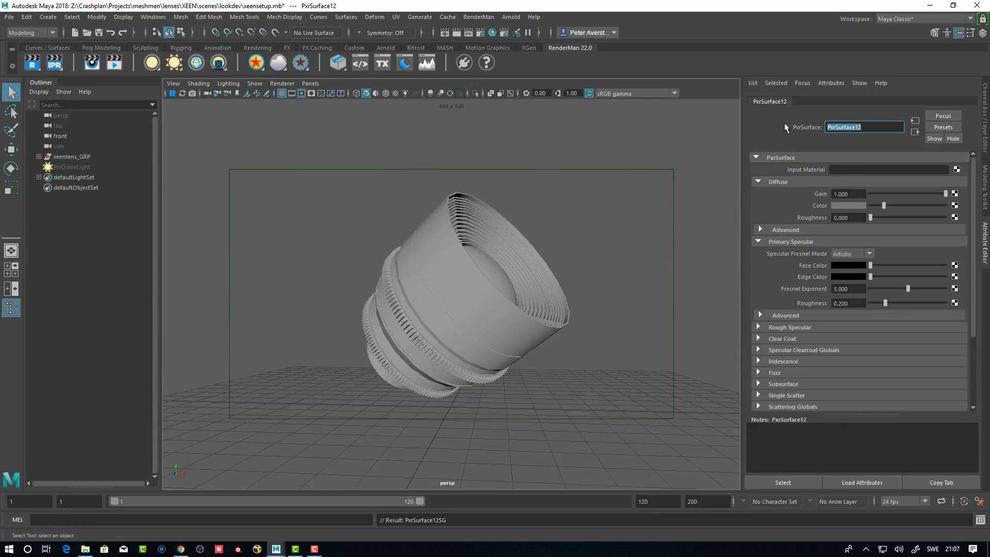
{"action": "type", "text": "paintedMetalBlack"}
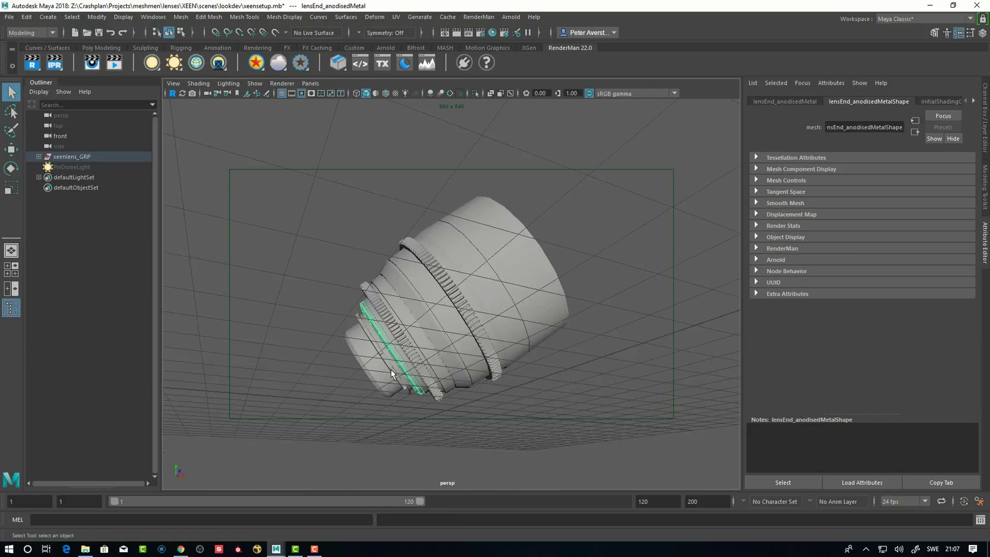
- Assign a new PxrSurface material named redmetal to the anodised ring at the rear end of the lens
{"action": "left_click_drag", "start_coordinate": [392, 374], "coordinate": [465, 359], "text": "alt"}
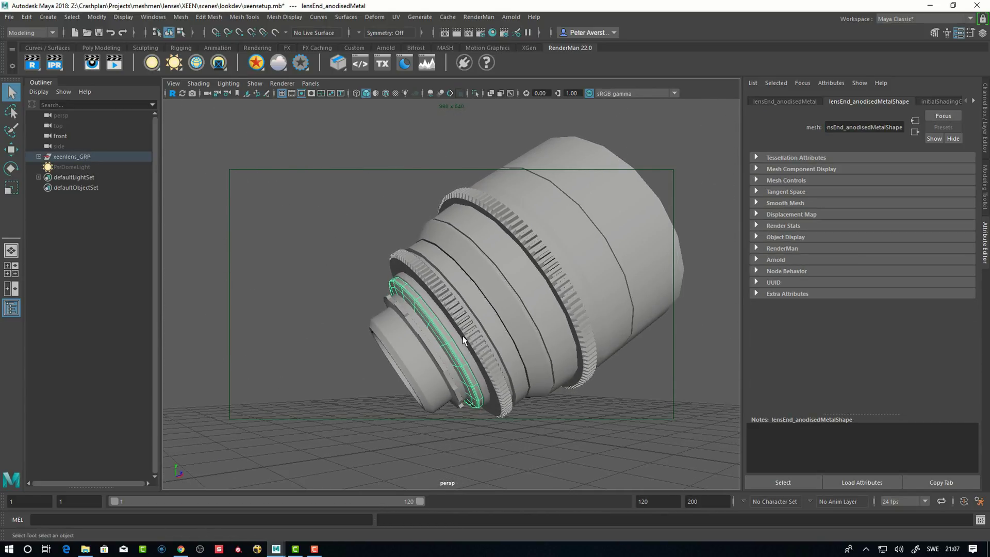
{"action": "right_click", "coordinate": [256, 65]}
{"action": "left_click", "coordinate": [266, 69]}
{"action": "left_click_drag", "start_coordinate": [863, 127], "coordinate": [790, 108]}
{"action": "type", "text": "redmetal"}
{"action": "key", "text": "Return"}
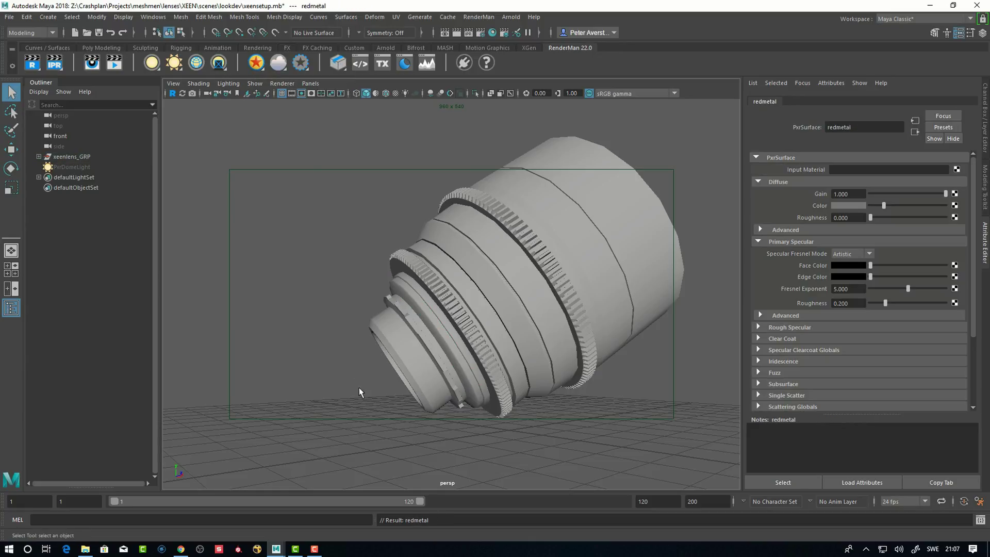
- Assign a new PxrSurface material named brushedmetal to the lens mount
{"action": "left_click", "coordinate": [418, 343]}
{"action": "left_click_drag", "start_coordinate": [415, 382], "coordinate": [414, 378], "text": "alt"}
{"action": "right_click", "coordinate": [255, 64]}
{"action": "left_click", "coordinate": [331, 97]}
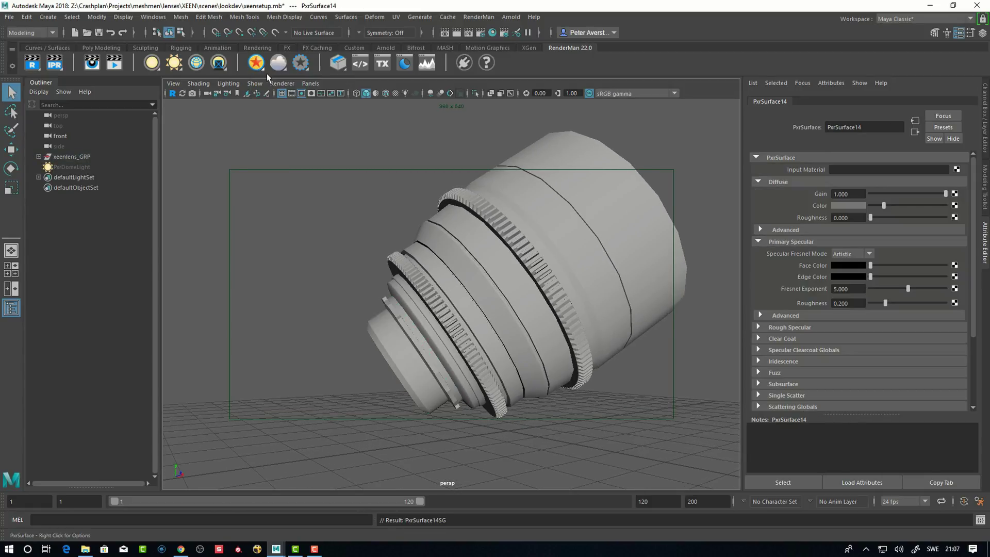
{"action": "left_click_drag", "start_coordinate": [868, 127], "coordinate": [780, 104]}
{"action": "type", "text": "brushed"}
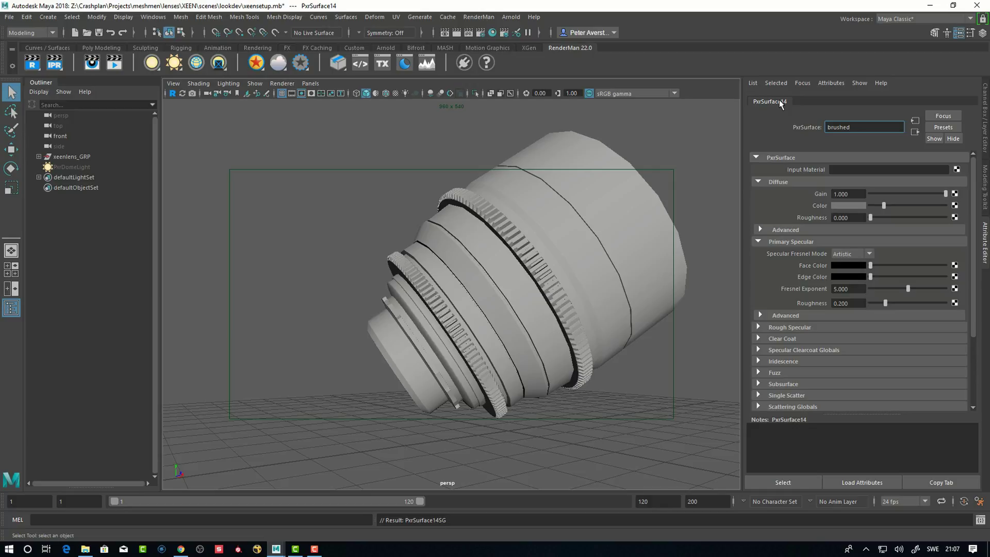
{"action": "type", "text": "metal"}
{"action": "key", "text": "Return"}
- Unhide the PxrDomeLight and start an IPR render of the lens
{"action": "left_click_drag", "start_coordinate": [428, 308], "coordinate": [376, 284], "text": "alt"}
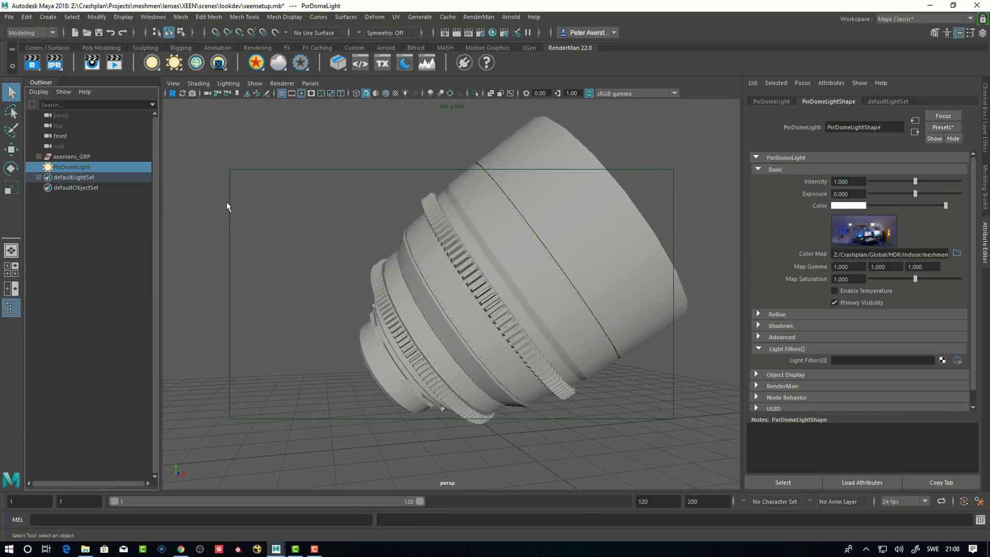
{"action": "key", "text": "shift+h"}
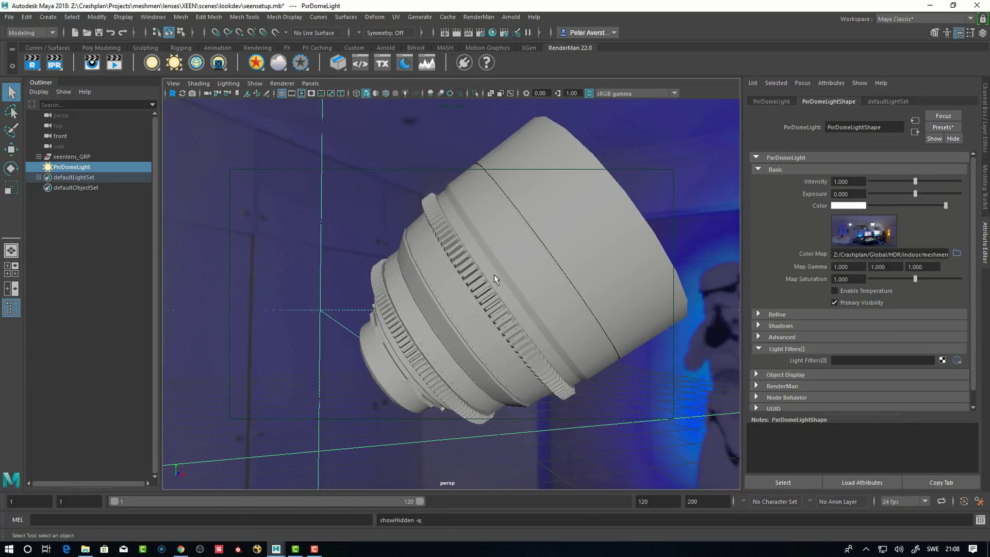
{"action": "left_click_drag", "start_coordinate": [491, 278], "coordinate": [405, 273], "text": "alt"}
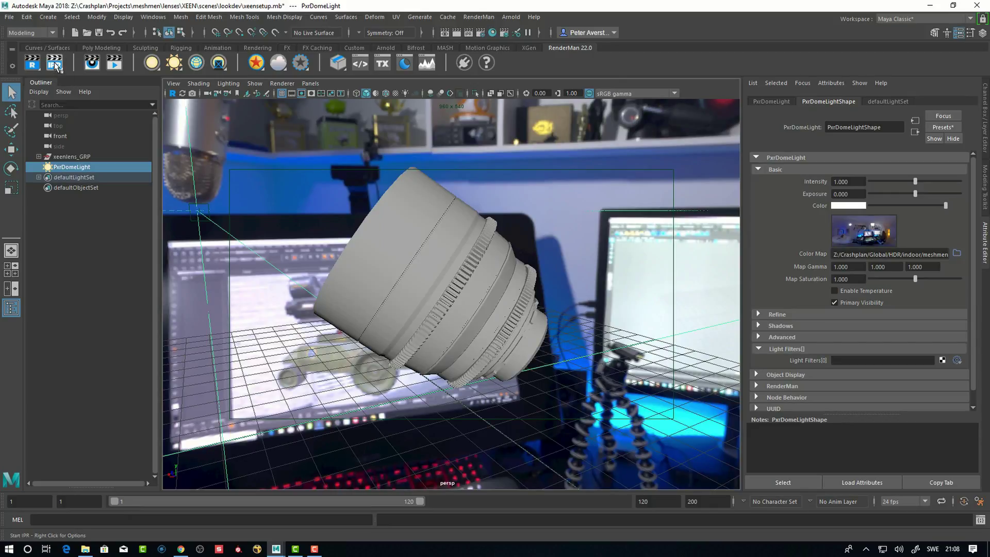
{"action": "right_click", "coordinate": [57, 64]}
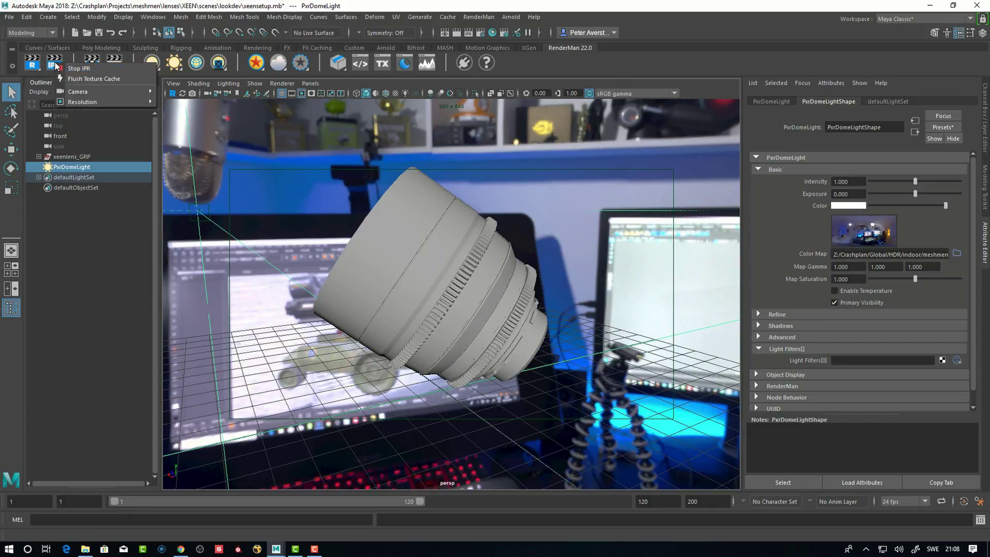
{"action": "left_click", "coordinate": [62, 79]}
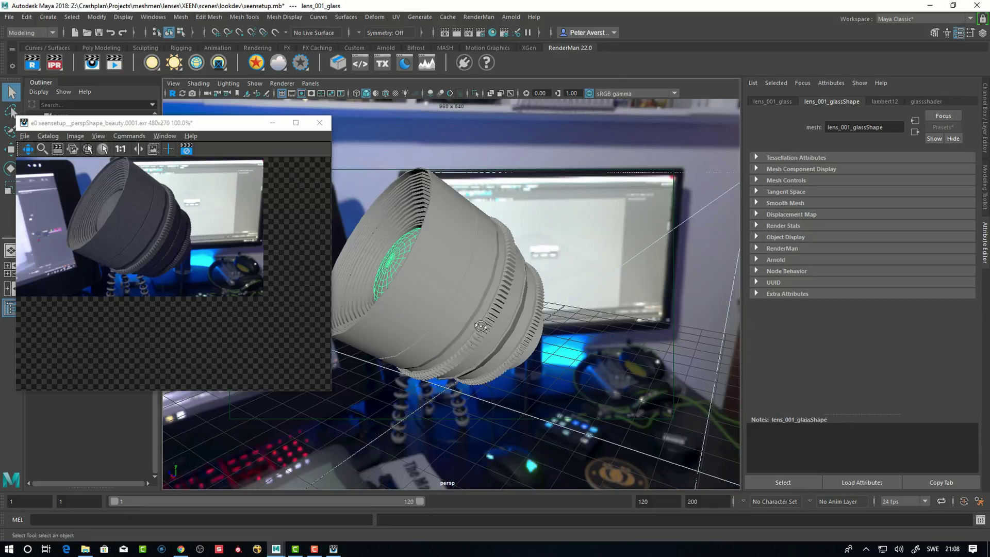
- Set the front element's glassshader diffuse color to black and make it reflective through its Glass settings
{"action": "left_click_drag", "start_coordinate": [480, 326], "coordinate": [494, 329], "text": "alt"}
{"action": "left_click", "coordinate": [922, 102]}
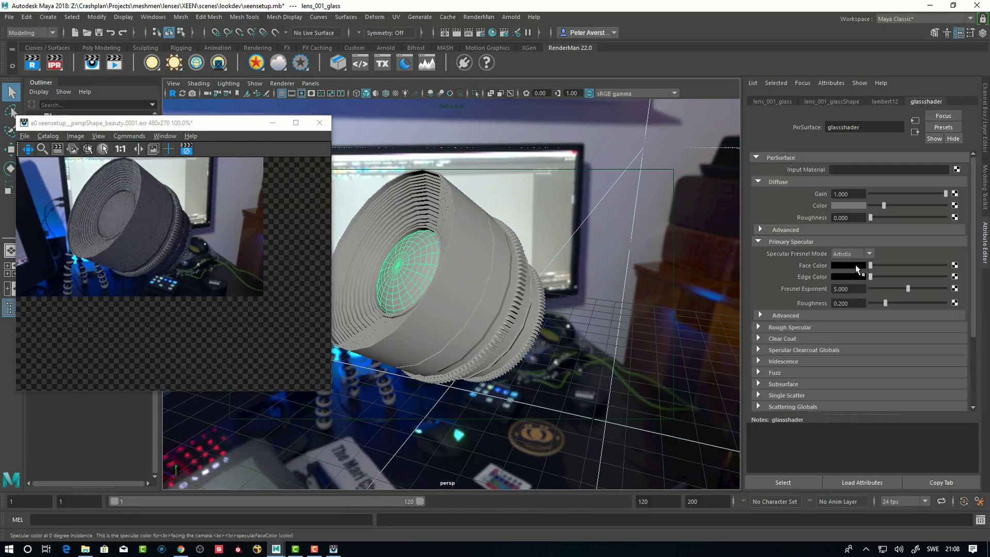
{"action": "left_click_drag", "start_coordinate": [884, 206], "coordinate": [868, 207]}
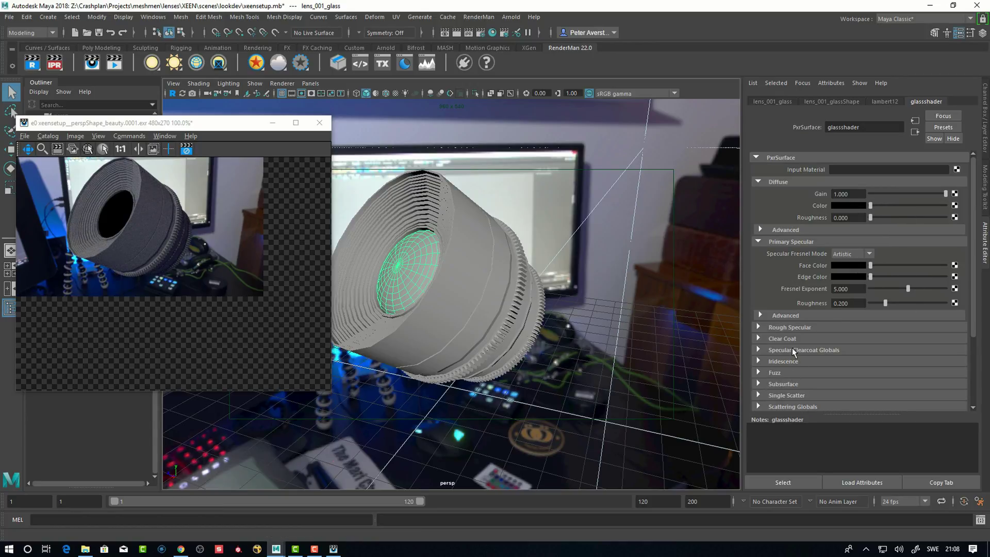
{"action": "scroll", "coordinate": [972, 316], "scroll_direction": "down", "scroll_amount": 3}
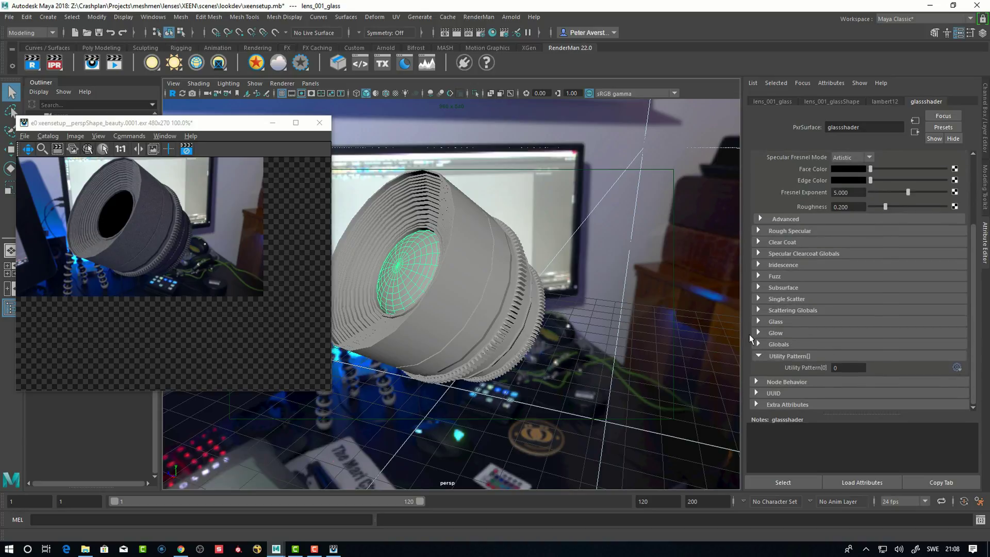
{"action": "left_click", "coordinate": [860, 320]}
{"action": "left_click_drag", "start_coordinate": [588, 417], "coordinate": [618, 410], "text": "alt"}
- Switch to the XEEN product page in the browser and examine the photo of the lens's front glass
{"action": "key", "text": "alt+Tab"}
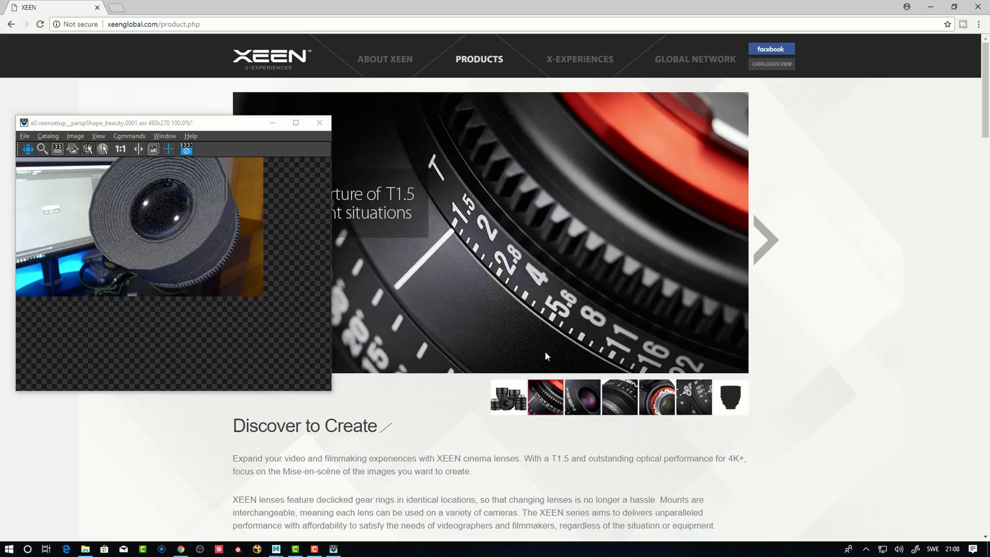
{"action": "left_click", "coordinate": [592, 403]}
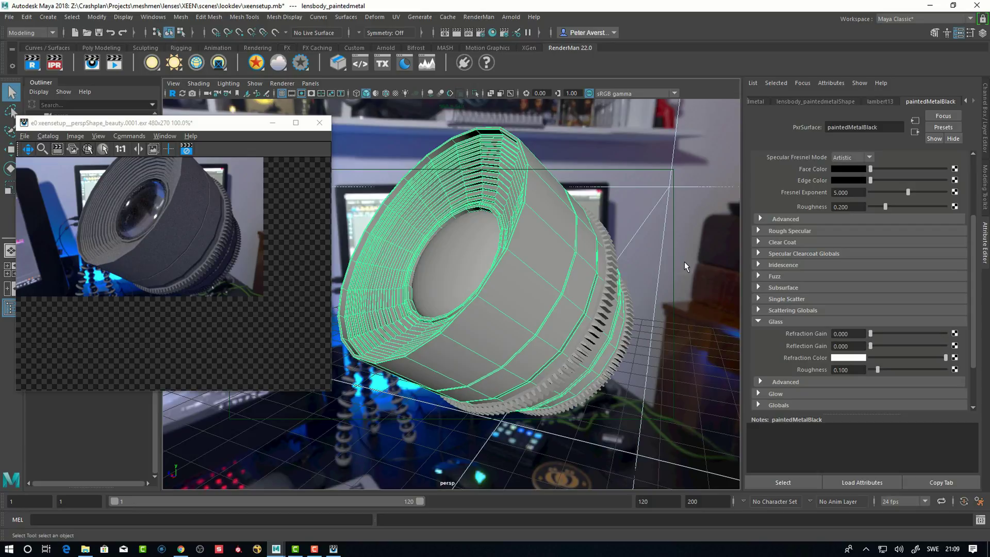
- Set the RenderMan subdivision scheme of the painted metal lens body to Catmull-Clark
{"action": "left_click", "coordinate": [757, 101]}
{"action": "left_click", "coordinate": [861, 102]}
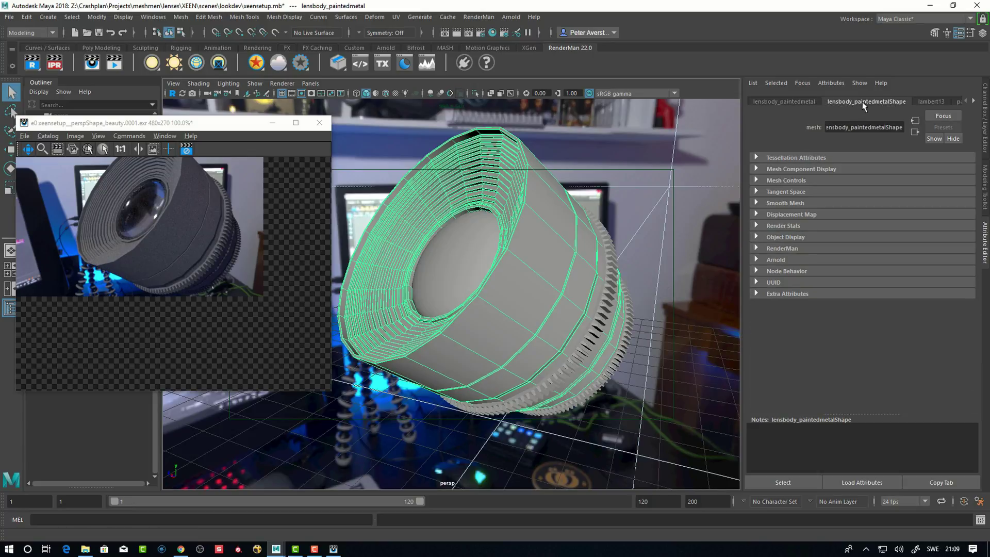
{"action": "left_click", "coordinate": [760, 253]}
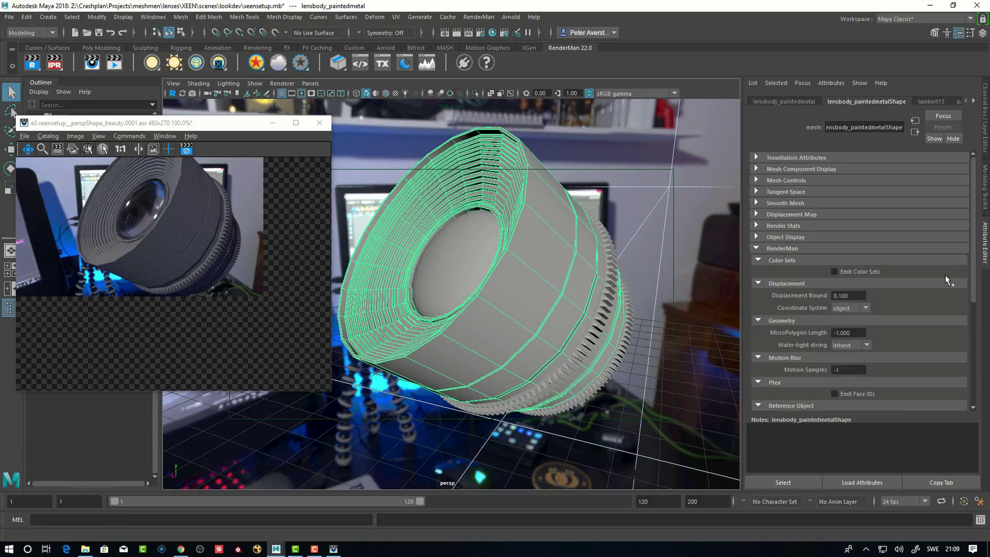
{"action": "scroll", "coordinate": [974, 303], "scroll_direction": "down", "scroll_amount": 3}
{"action": "scroll", "coordinate": [974, 303], "scroll_direction": "down", "scroll_amount": 2}
{"action": "left_click", "coordinate": [855, 336]}
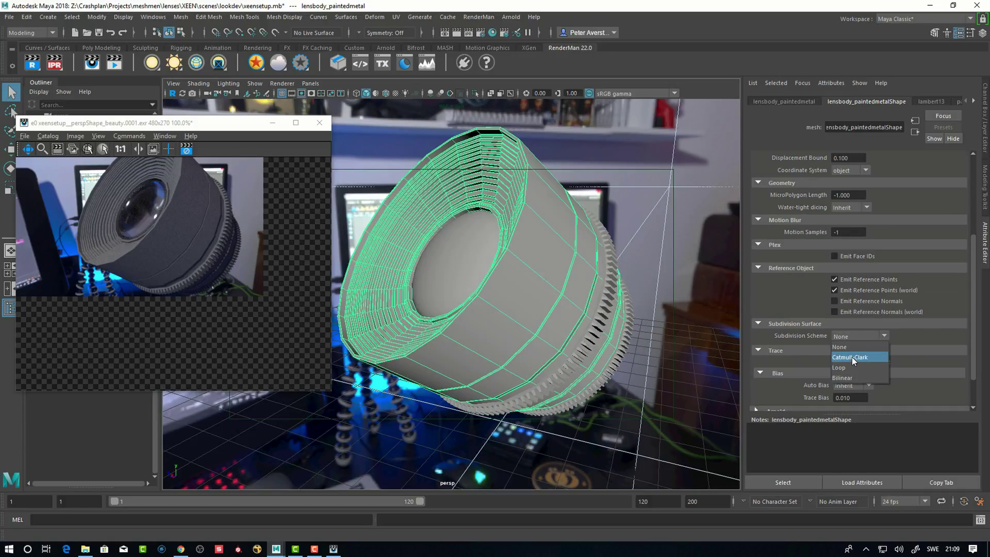
{"action": "left_click", "coordinate": [852, 356]}
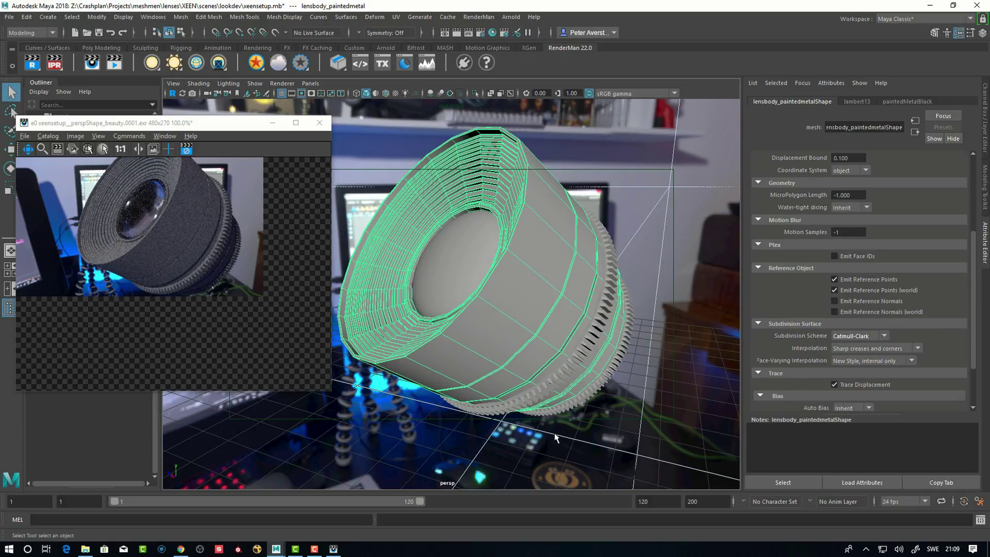
- Set the RenderMan subdivision scheme of both lens gear rings to Catmull-Clark
{"action": "left_click", "coordinate": [549, 382]}
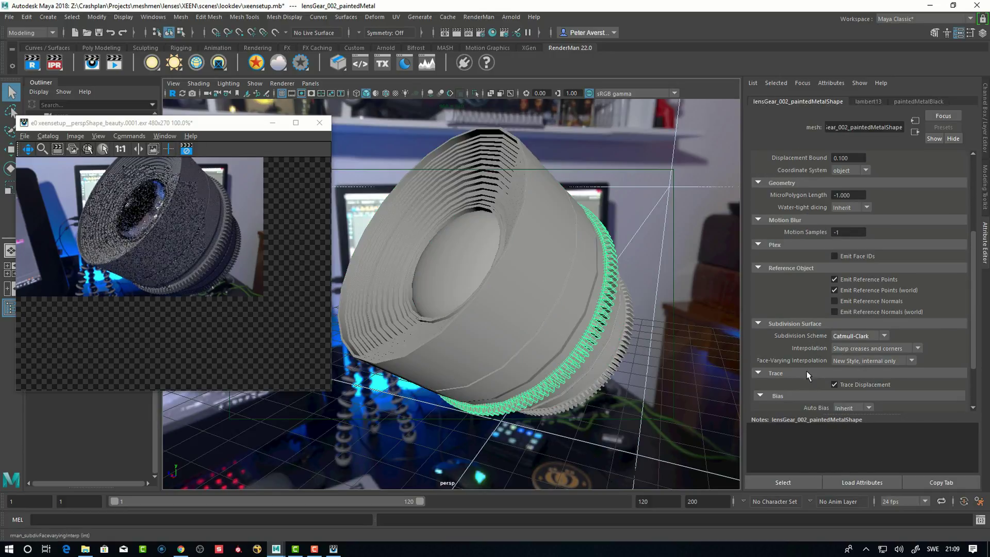
{"action": "left_click", "coordinate": [608, 373]}
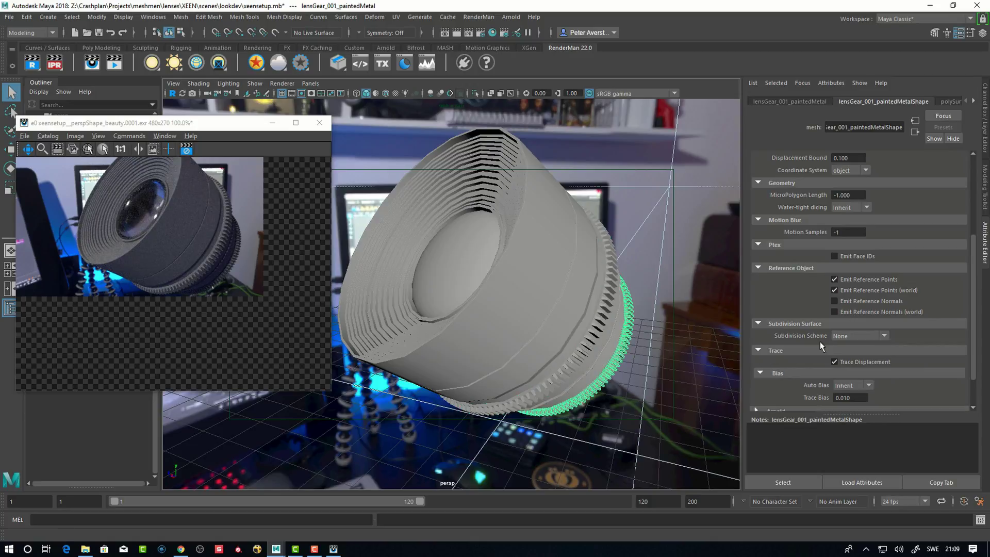
{"action": "left_click", "coordinate": [854, 335]}
{"action": "left_click", "coordinate": [851, 357]}
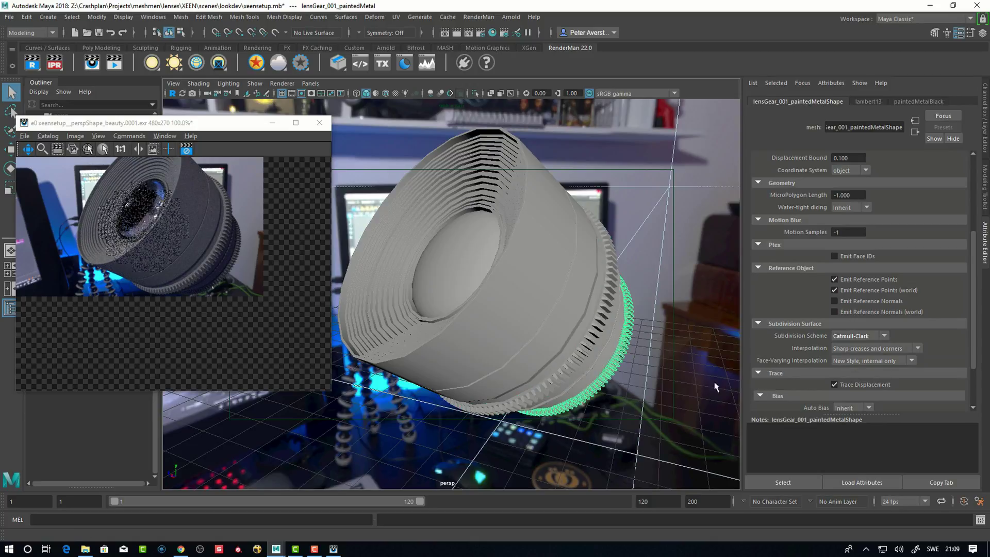
- Set the subdivision scheme of the anodised ring at the lens's rear end to Catmull-Clark
{"action": "left_click", "coordinate": [457, 286]}
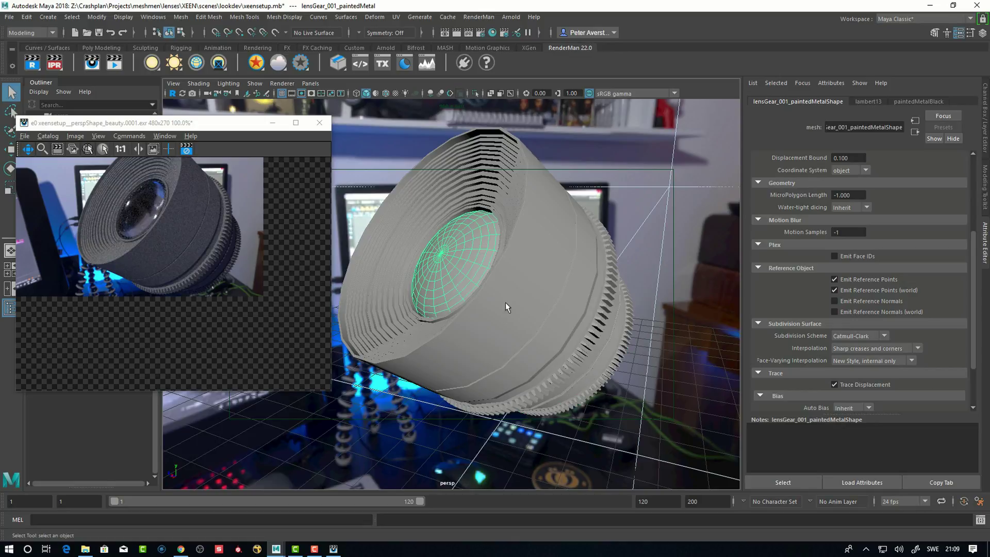
{"action": "left_click_drag", "start_coordinate": [599, 314], "coordinate": [508, 329], "text": "alt"}
{"action": "left_click", "coordinate": [509, 329]}
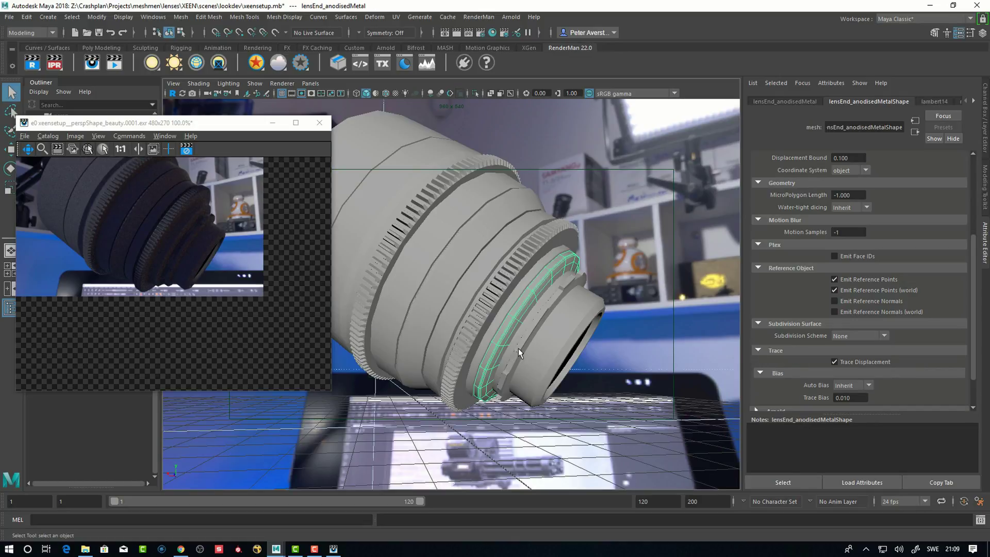
{"action": "left_click", "coordinate": [850, 336]}
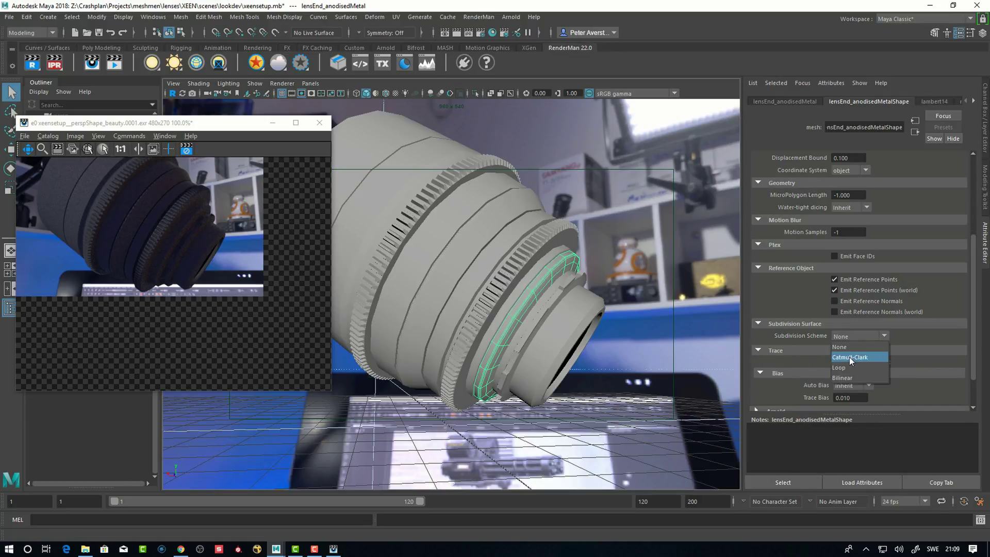
{"action": "left_click", "coordinate": [849, 356]}
- Set the subdivision scheme of the brushed metal mount to Catmull-Clark
{"action": "left_click_drag", "start_coordinate": [547, 332], "coordinate": [536, 337], "text": "alt"}
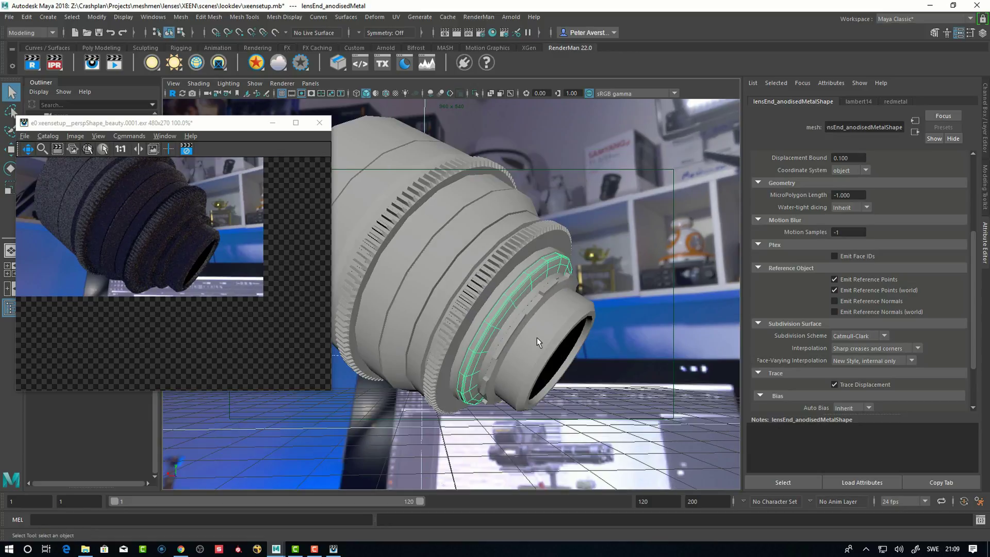
{"action": "left_click", "coordinate": [536, 337]}
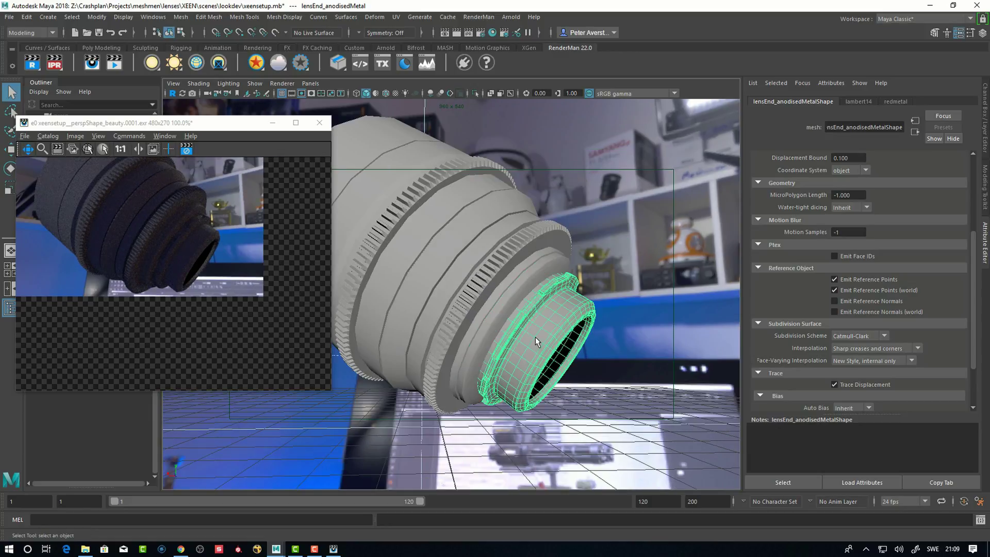
{"action": "left_click", "coordinate": [850, 335]}
{"action": "left_click", "coordinate": [850, 356]}
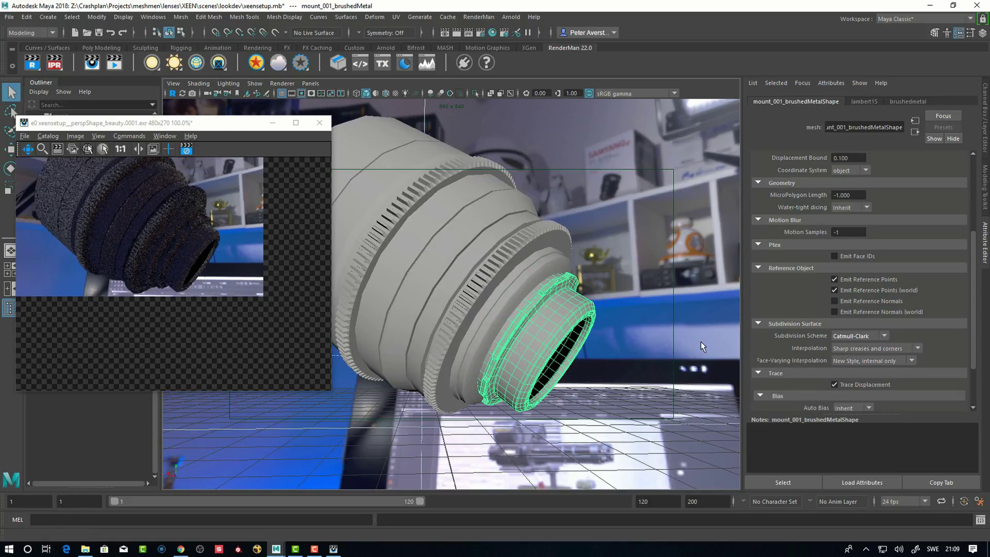
- Darken the diffuse color of the lens body's paintedMetalBlack material to nearly black
{"action": "left_click_drag", "start_coordinate": [567, 361], "coordinate": [428, 404], "text": "alt"}
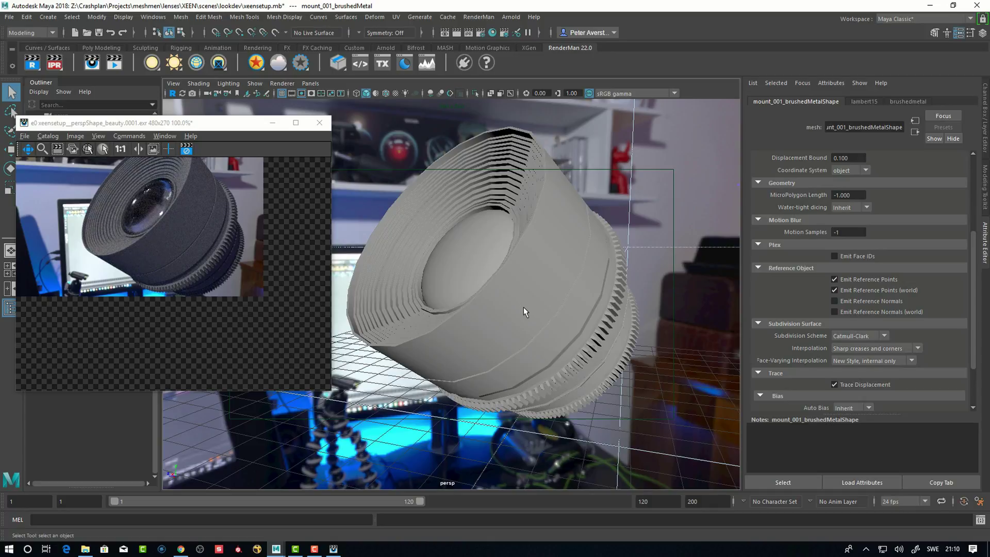
{"action": "left_click", "coordinate": [503, 395]}
{"action": "key", "text": "f"}
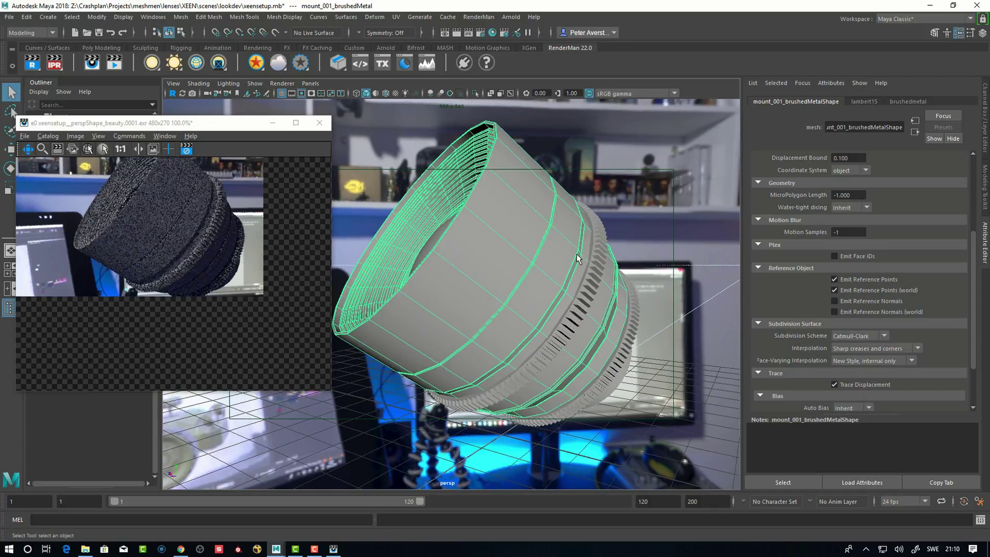
{"action": "left_click", "coordinate": [973, 101]}
{"action": "left_click", "coordinate": [937, 102]}
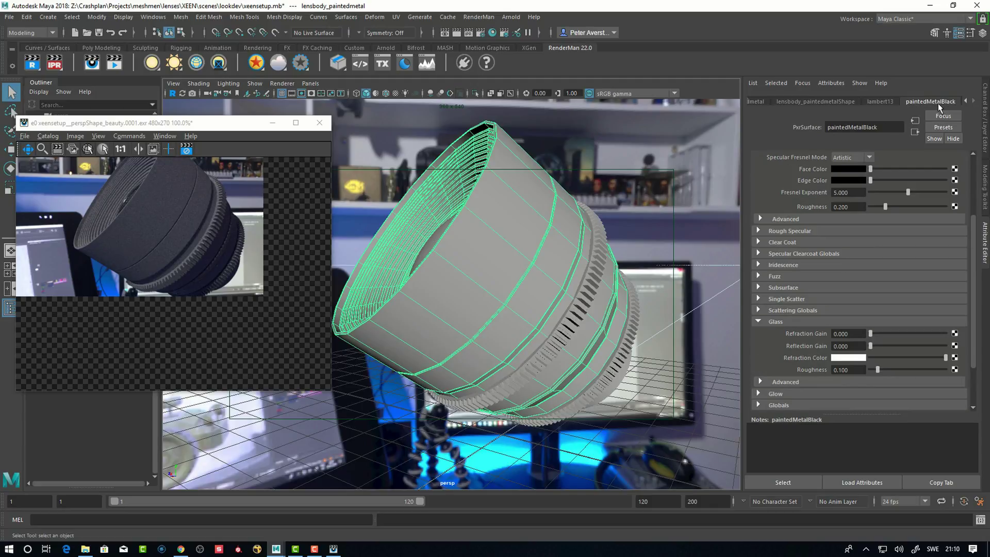
{"action": "scroll", "coordinate": [884, 195], "scroll_direction": "up", "scroll_amount": 3}
{"action": "left_click_drag", "start_coordinate": [877, 200], "coordinate": [873, 203]}
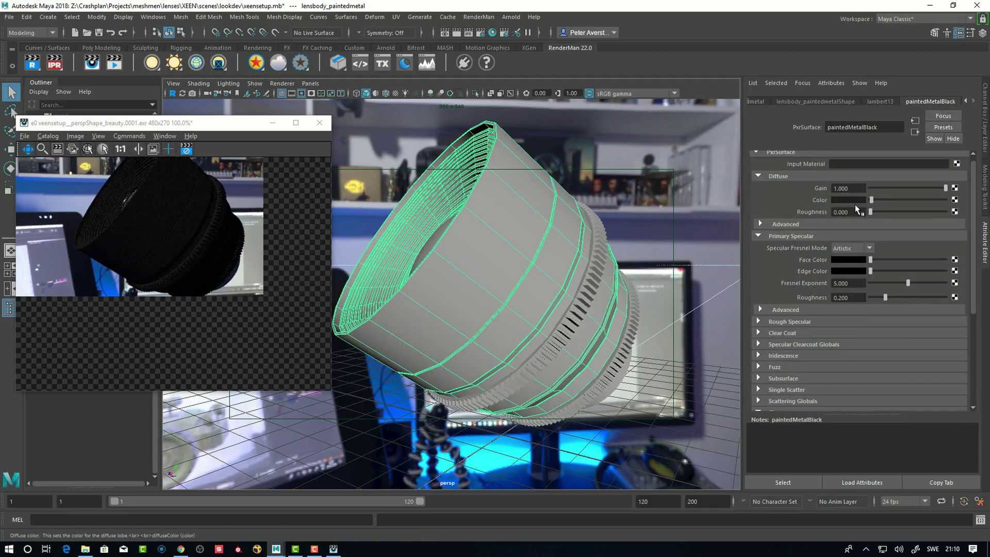
- Set the paintedMetalBlack diffuse color to a value of 0.003, with a dark grey specular face color and near-white edge color
{"action": "left_click", "coordinate": [856, 201]}
{"action": "left_click_drag", "start_coordinate": [810, 264], "coordinate": [807, 259]}
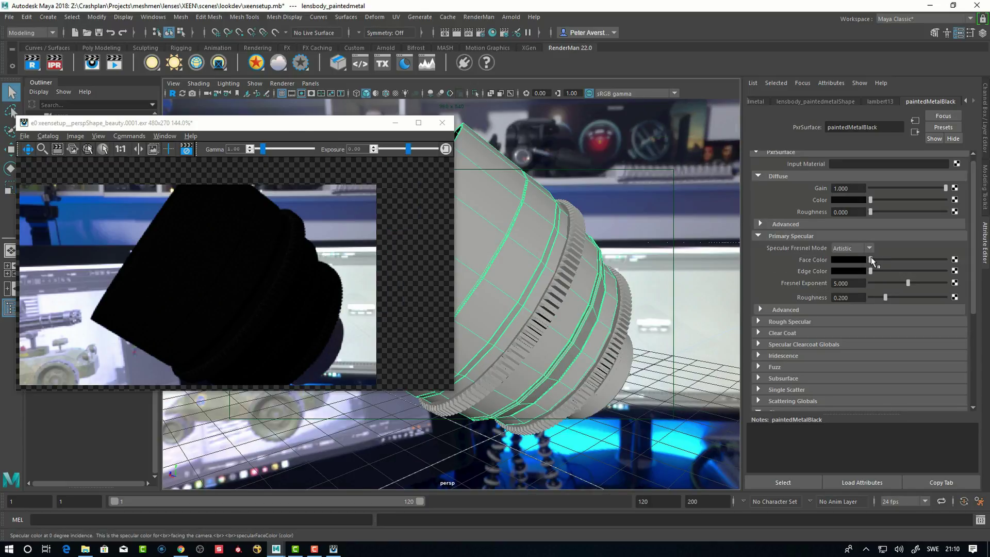
{"action": "left_click_drag", "start_coordinate": [870, 260], "coordinate": [934, 271]}
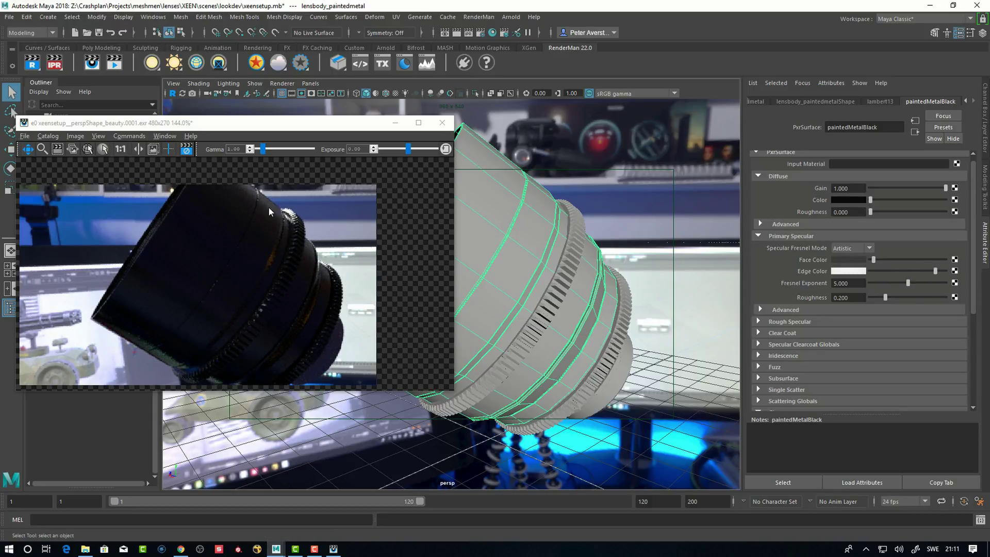
{"action": "left_click_drag", "start_coordinate": [542, 268], "coordinate": [554, 271], "text": "alt"}
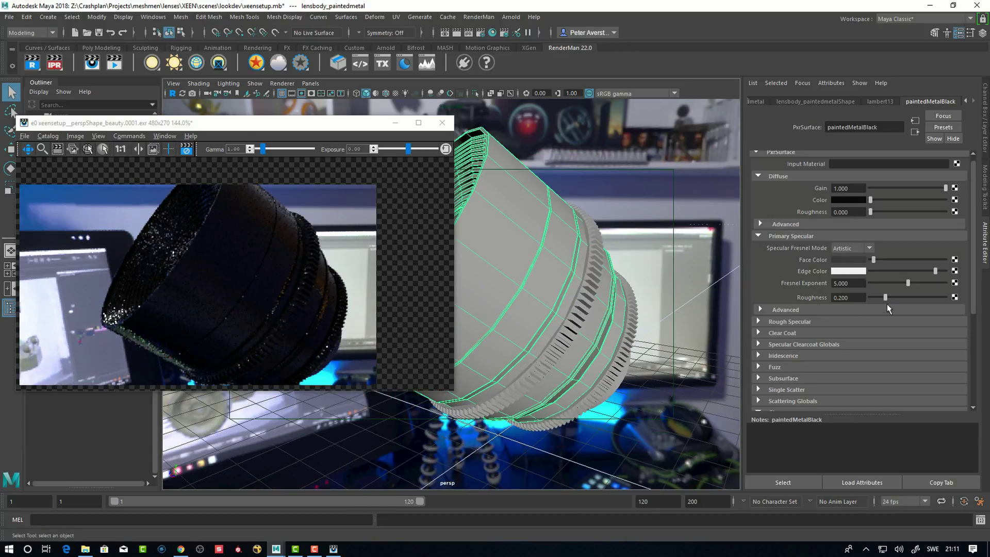
- Raise the specular roughness of paintedMetalBlack slightly and compare the render with the lens photo on the XEEN product page in the browser
{"action": "mouse_move", "coordinate": [886, 298]}
{"action": "left_mouse_down"}
{"action": "mouse_move", "coordinate": [874, 298]}
{"action": "mouse_move", "coordinate": [893, 298]}
{"action": "left_mouse_up"}
{"action": "key", "text": "alt+Tab"}
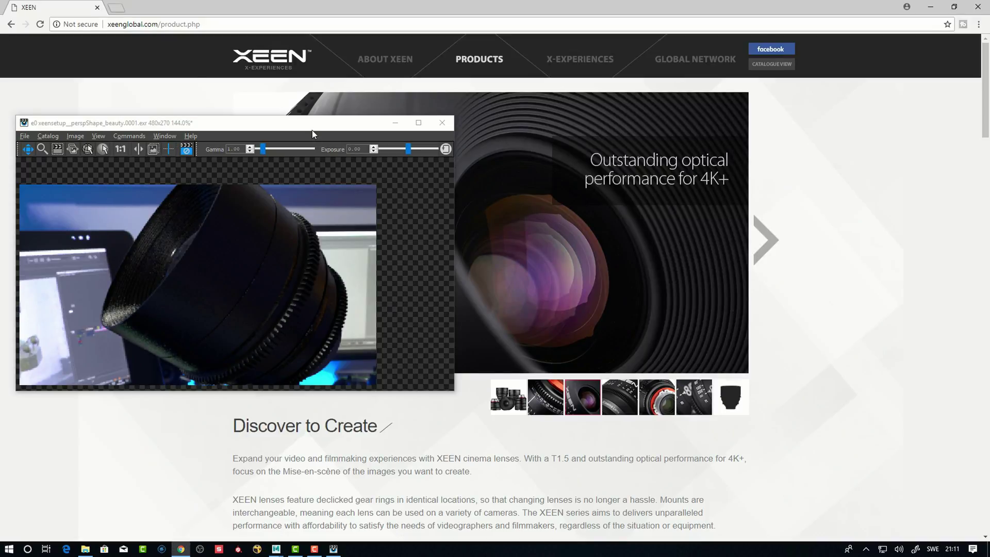
{"action": "left_click_drag", "start_coordinate": [312, 133], "coordinate": [230, 158]}
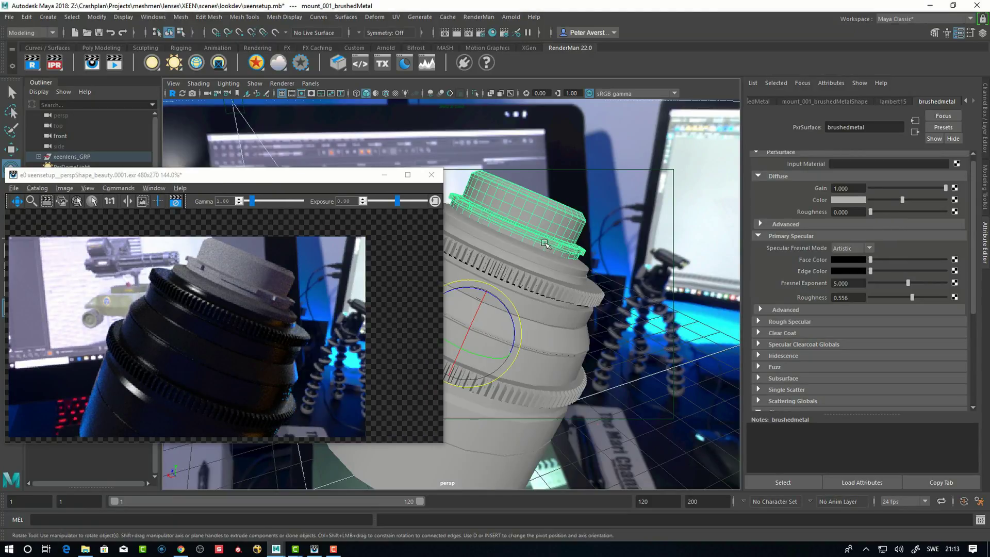
- Darken the diffuse color of the lens mount's brushedmetal material to black
{"action": "left_click", "coordinate": [562, 166]}
{"action": "left_click", "coordinate": [540, 219]}
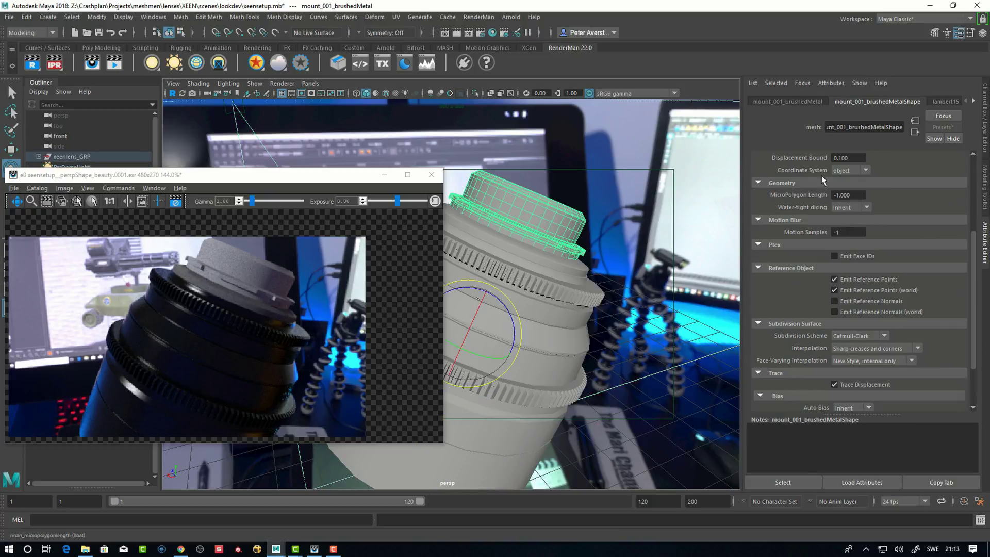
{"action": "left_click", "coordinate": [970, 102]}
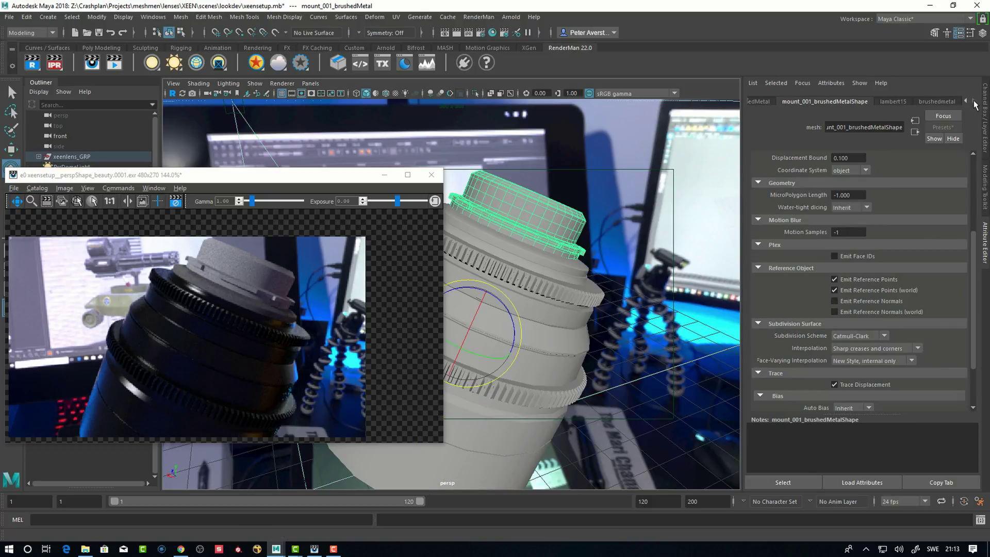
{"action": "left_click", "coordinate": [973, 101]}
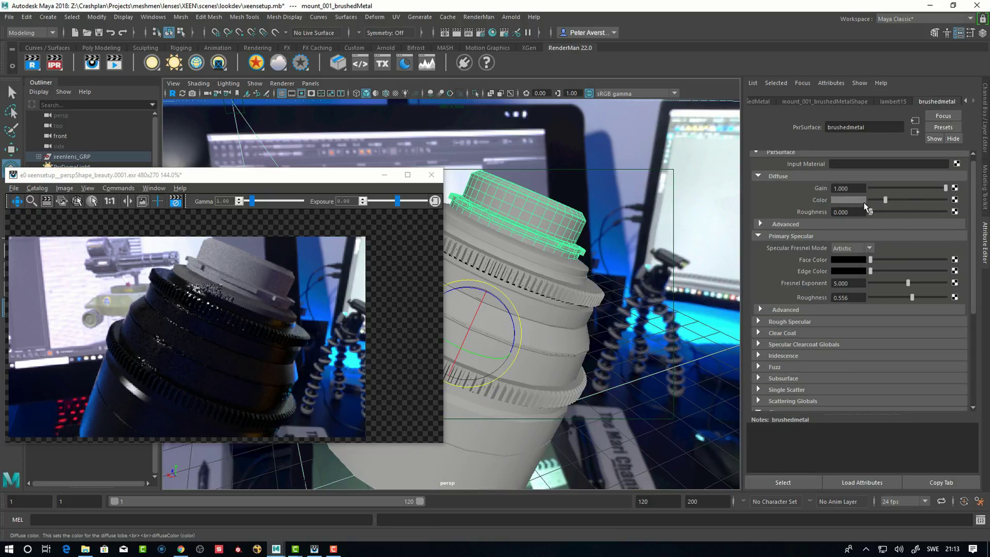
{"action": "left_click_drag", "start_coordinate": [860, 205], "coordinate": [856, 206]}
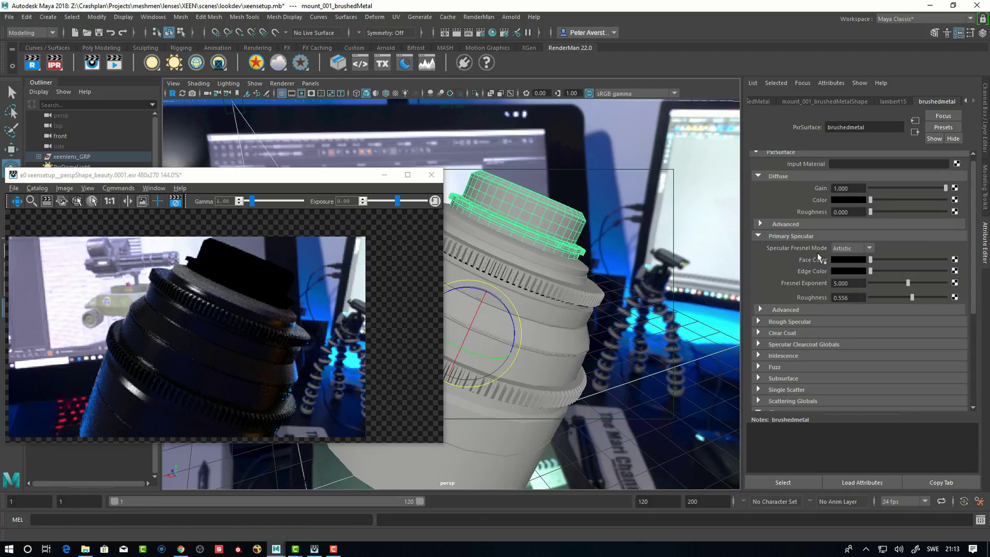
- Give brushedmetal a light grey specular face color, a near-white edge color and a roughness of 0.486, checking against the reference
{"action": "left_click_drag", "start_coordinate": [870, 259], "coordinate": [909, 270]}
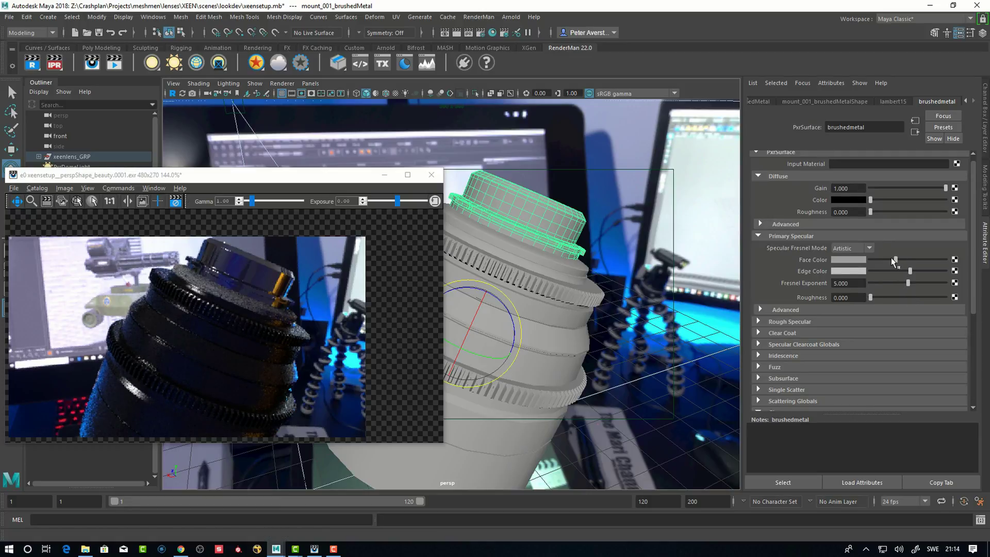
{"action": "left_click_drag", "start_coordinate": [894, 260], "coordinate": [928, 259]}
{"action": "left_click_drag", "start_coordinate": [945, 271], "coordinate": [939, 271]}
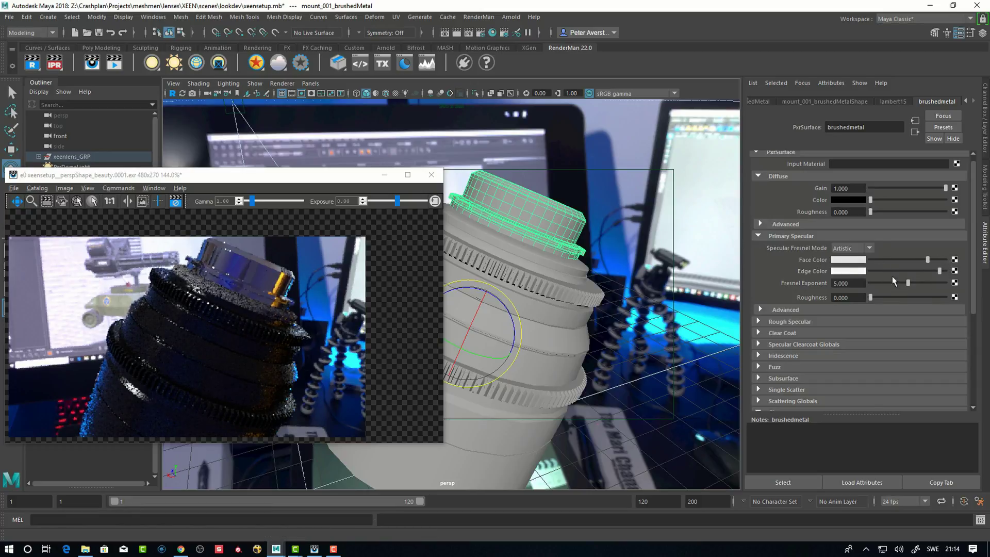
{"action": "left_click_drag", "start_coordinate": [870, 298], "coordinate": [915, 298]}
{"action": "left_click_drag", "start_coordinate": [928, 260], "coordinate": [903, 300]}
{"action": "key", "text": "alt+Tab"}
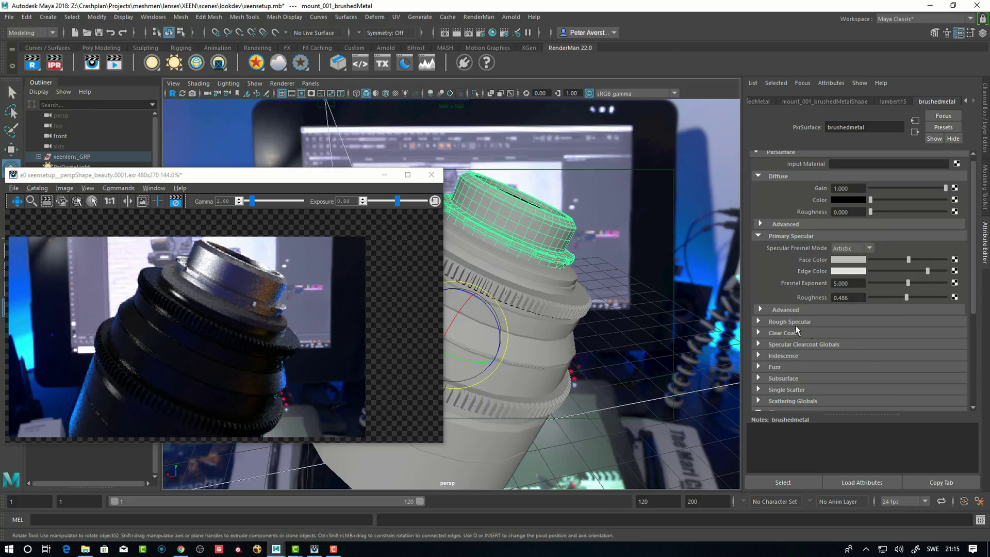
- Refine the brushedmetal specular with roughness 0.438, anisotropy 0.176 and a pure white edge color
{"action": "left_click", "coordinate": [761, 309]}
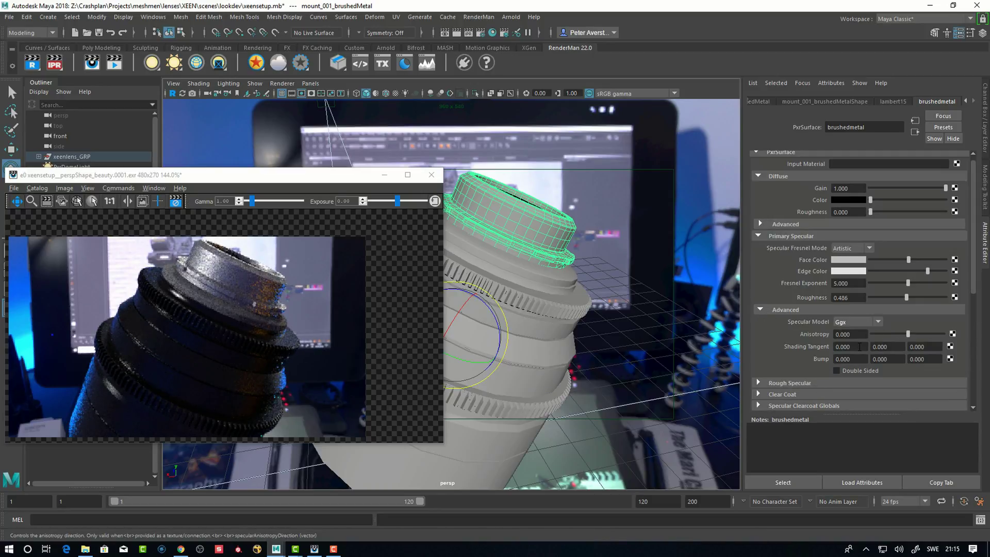
{"action": "left_click_drag", "start_coordinate": [905, 297], "coordinate": [903, 297]}
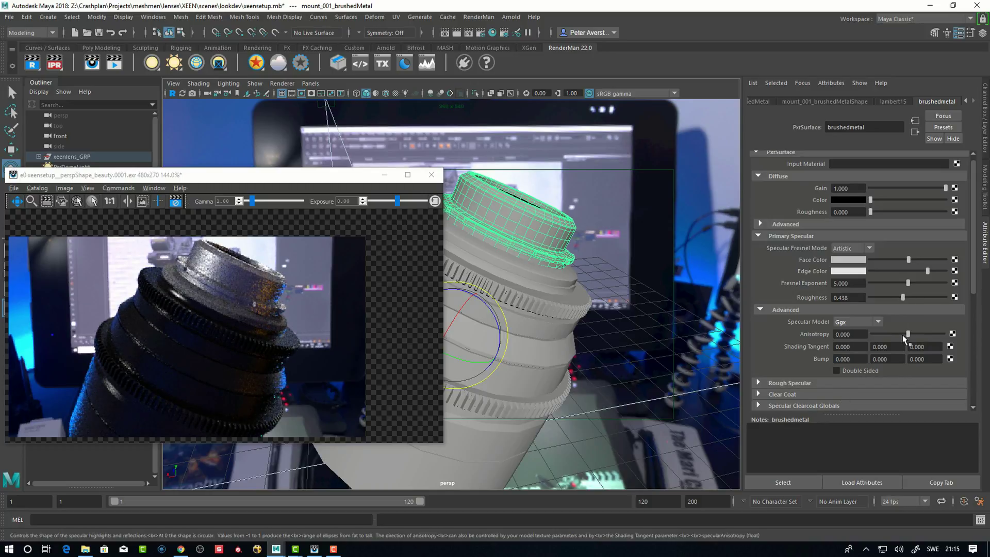
{"action": "mouse_move", "coordinate": [903, 334]}
{"action": "left_mouse_down"}
{"action": "mouse_move", "coordinate": [888, 334]}
{"action": "mouse_move", "coordinate": [913, 333]}
{"action": "left_mouse_up"}
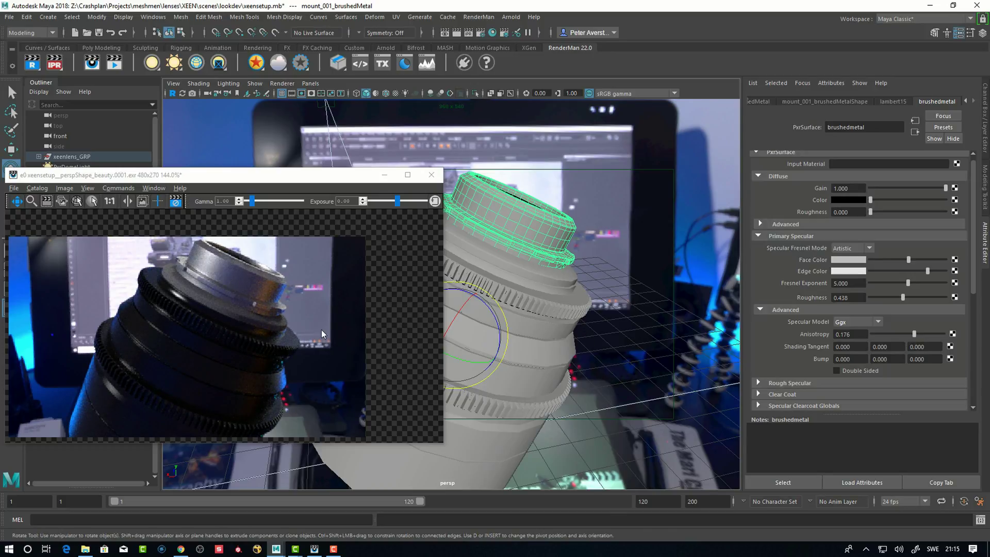
{"action": "left_click_drag", "start_coordinate": [928, 272], "coordinate": [947, 271]}
- Import the red-metallic-paint preset from the Metallic_Paint category and assign it to the anodised ring at the lens's rear end
{"action": "left_click_drag", "start_coordinate": [643, 379], "coordinate": [557, 257], "text": "alt"}
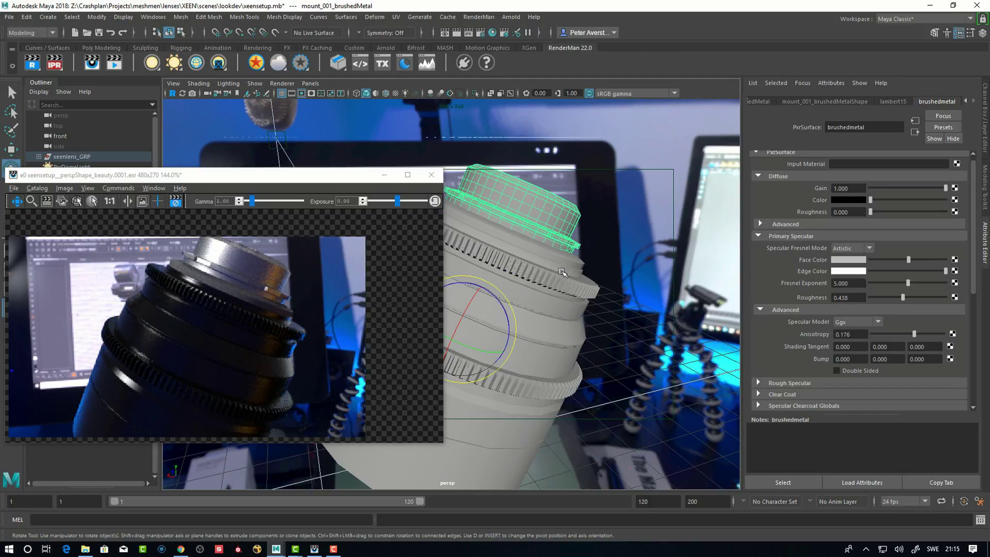
{"action": "left_click", "coordinate": [572, 264]}
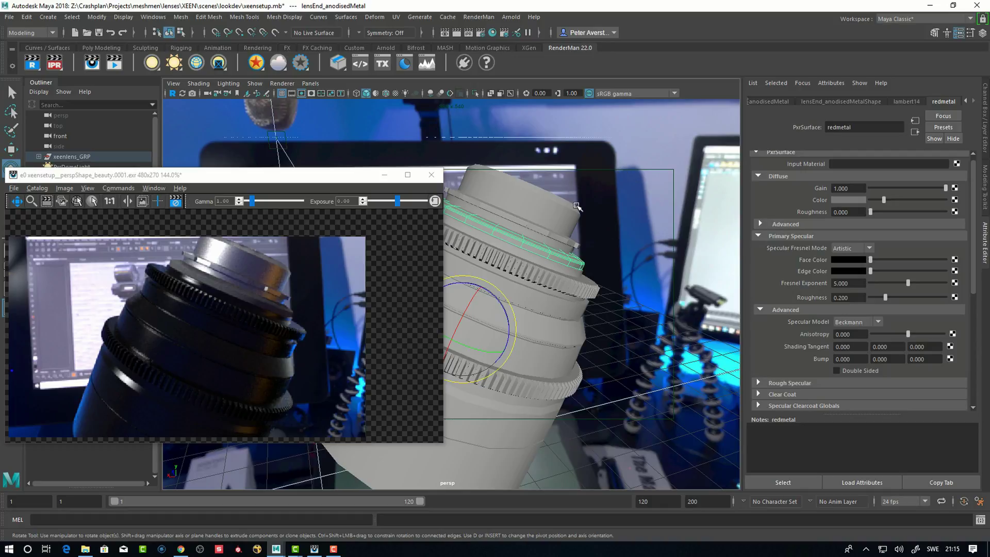
{"action": "key", "text": "alt+Tab"}
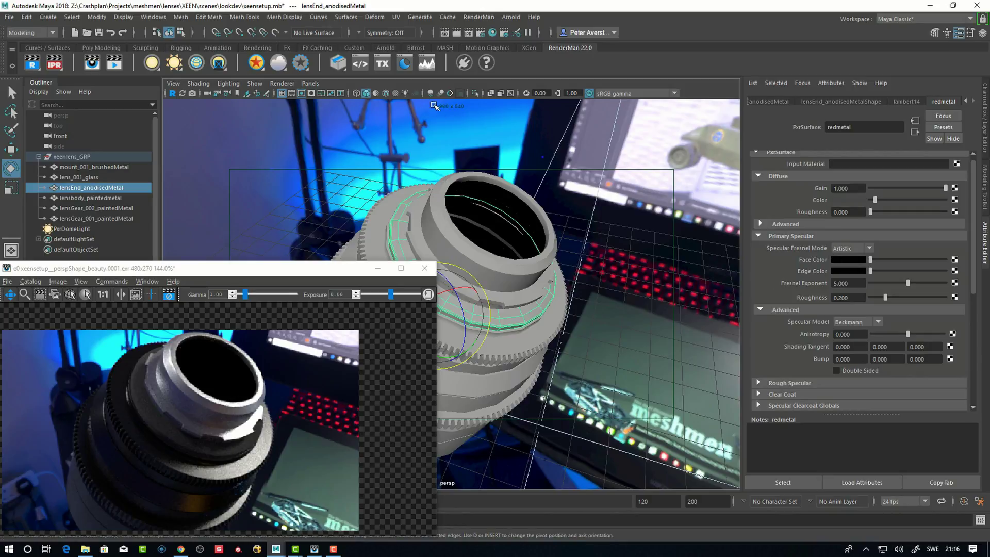
{"action": "left_click", "coordinate": [406, 64]}
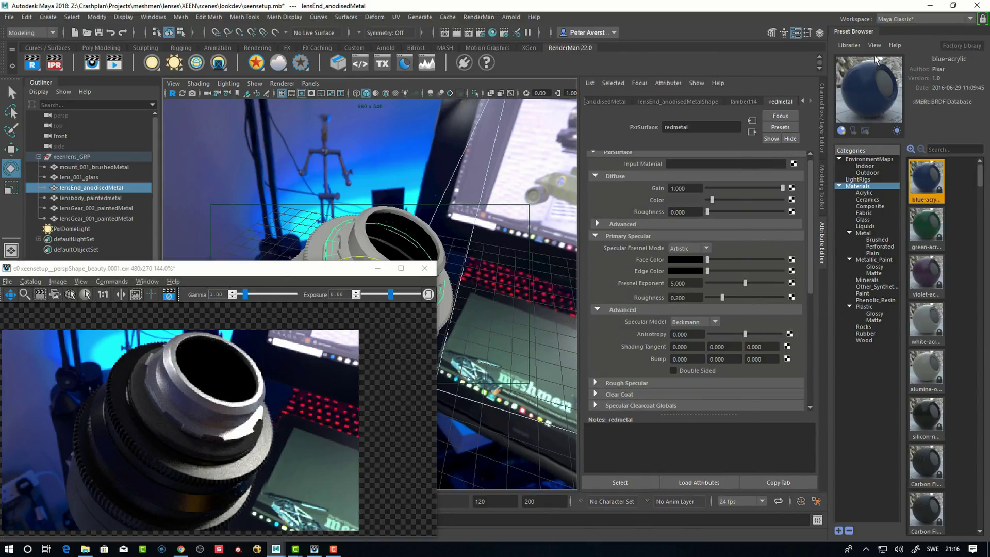
{"action": "left_click_drag", "start_coordinate": [846, 32], "coordinate": [432, 60]}
{"action": "left_click_drag", "start_coordinate": [586, 232], "coordinate": [836, 232]}
{"action": "left_click", "coordinate": [477, 281]}
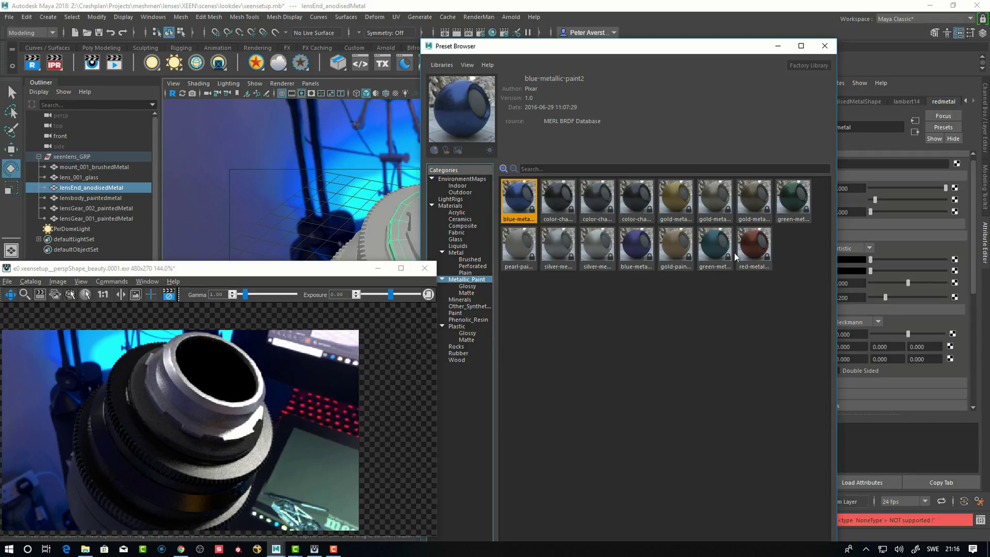
{"action": "right_click", "coordinate": [750, 240]}
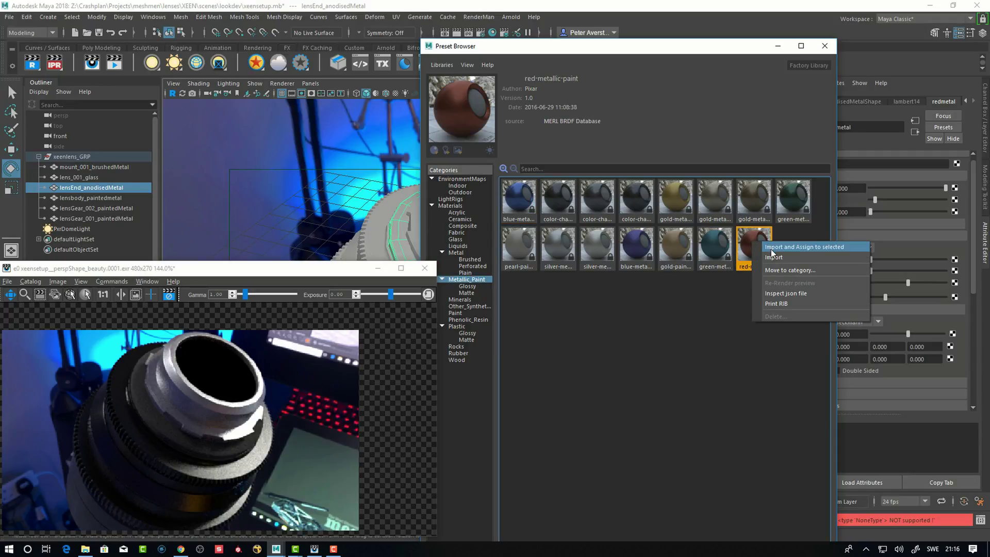
{"action": "left_click", "coordinate": [771, 249]}
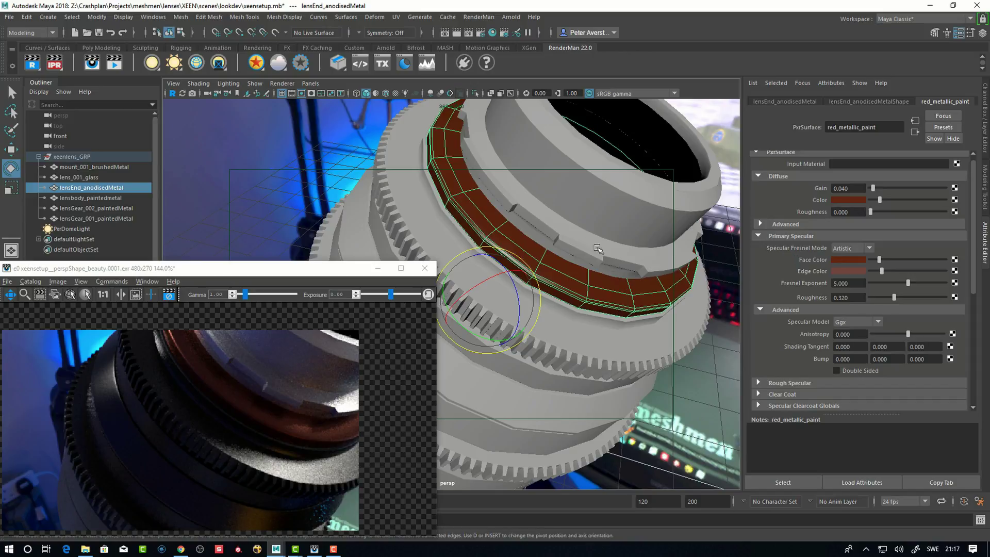
- Brighten the diffuse color of the rear ring's red_metallic_paint material slightly
{"action": "left_click_drag", "start_coordinate": [568, 264], "coordinate": [489, 238], "text": "alt"}
{"action": "mouse_move", "coordinate": [570, 227]}
{"action": "left_mouse_down", "text": "alt"}
{"action": "mouse_move", "coordinate": [625, 249]}
{"action": "mouse_move", "coordinate": [593, 286]}
{"action": "mouse_move", "coordinate": [577, 242]}
{"action": "left_mouse_up", "text": "alt"}
{"action": "left_click", "coordinate": [852, 201]}
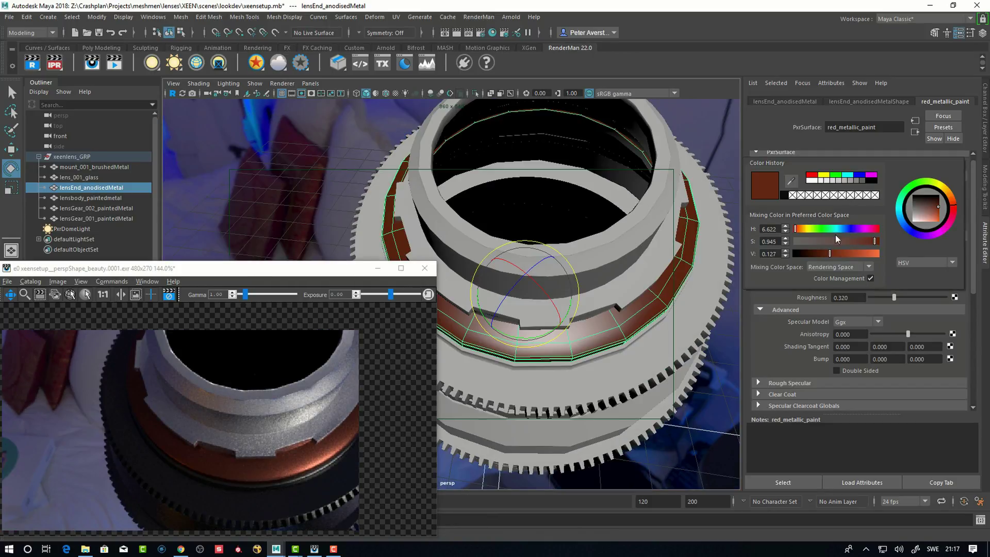
{"action": "left_click", "coordinate": [833, 253]}
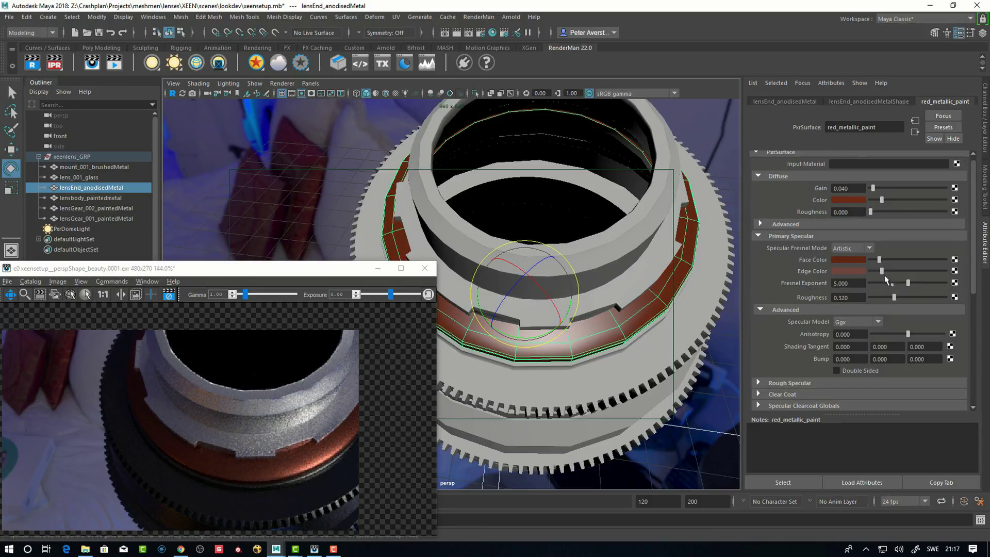
- Change the specular face color of red_metallic_paint to a brighter, purer red
{"action": "left_click", "coordinate": [861, 261]}
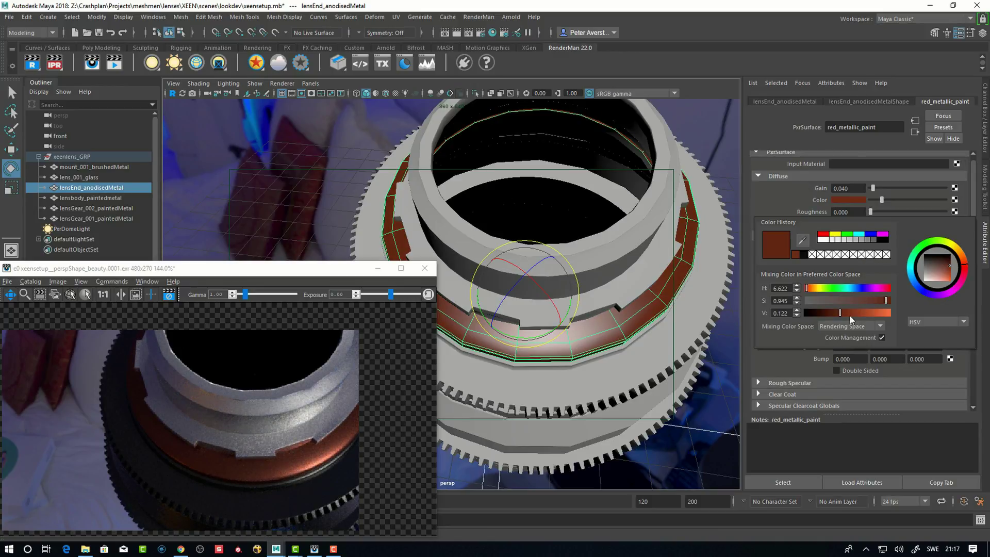
{"action": "left_click", "coordinate": [889, 288]}
{"action": "left_click", "coordinate": [866, 313]}
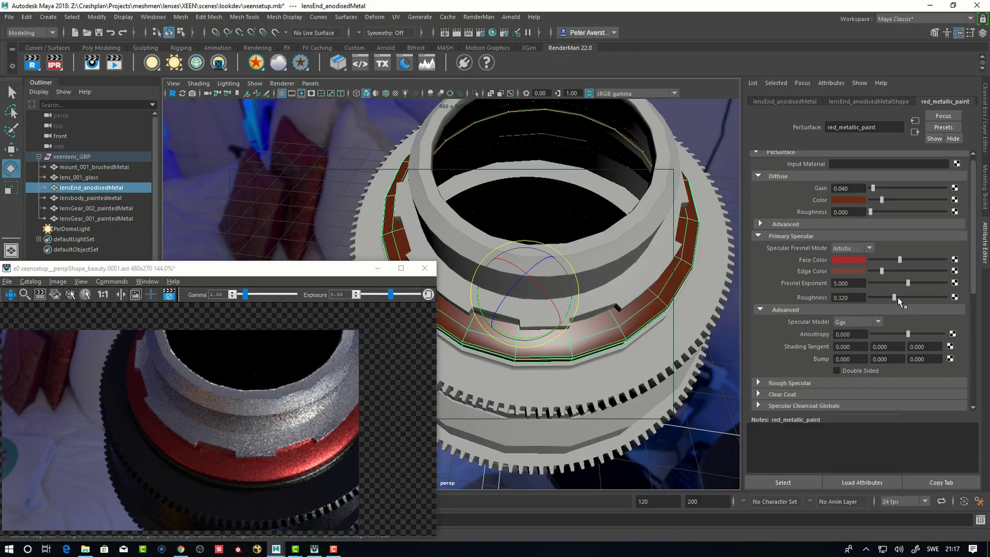
- Set the specular roughness of red_metallic_paint to 0.569 and compare the ring with the XEEN product photo in the browser
{"action": "left_click_drag", "start_coordinate": [899, 298], "coordinate": [908, 297]}
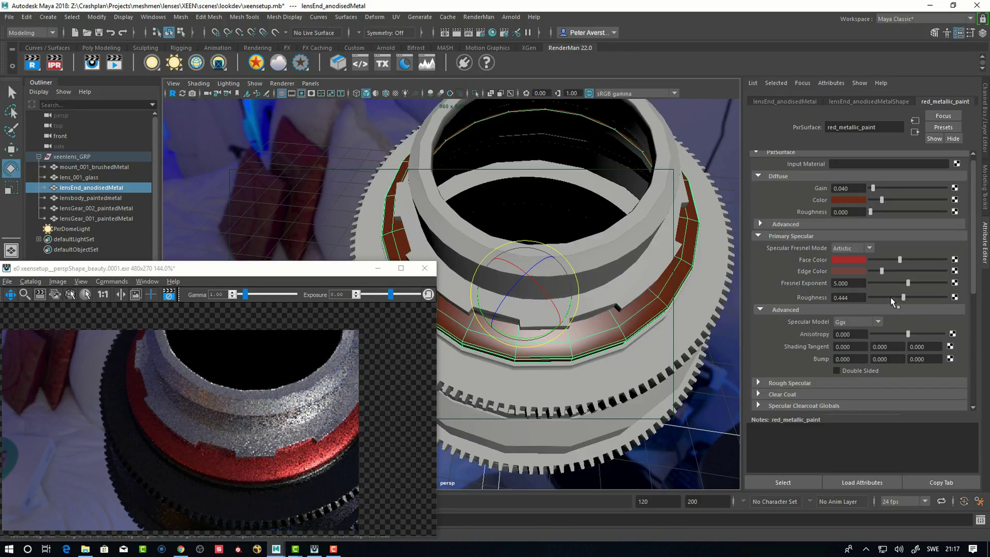
{"action": "left_click", "coordinate": [908, 298]}
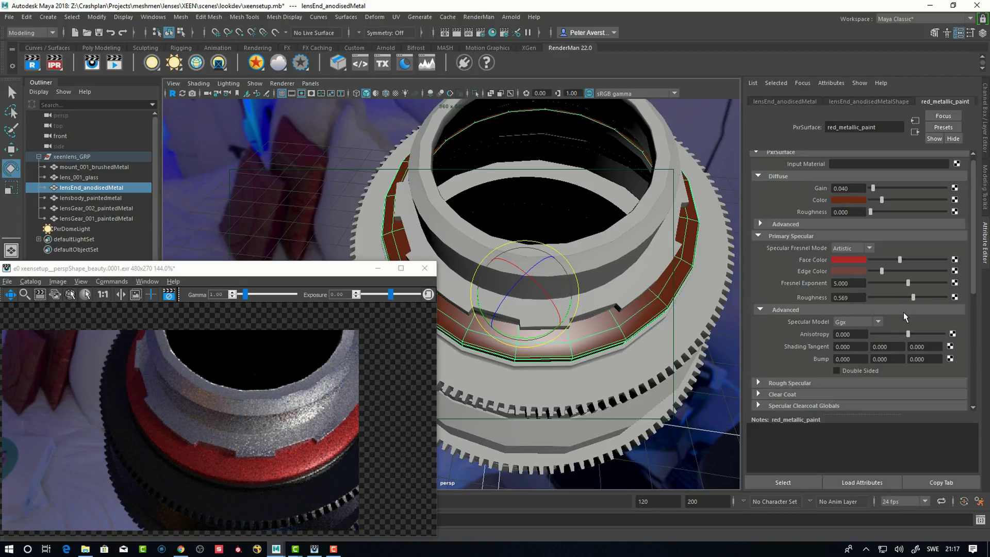
{"action": "key", "text": "alt+Tab"}
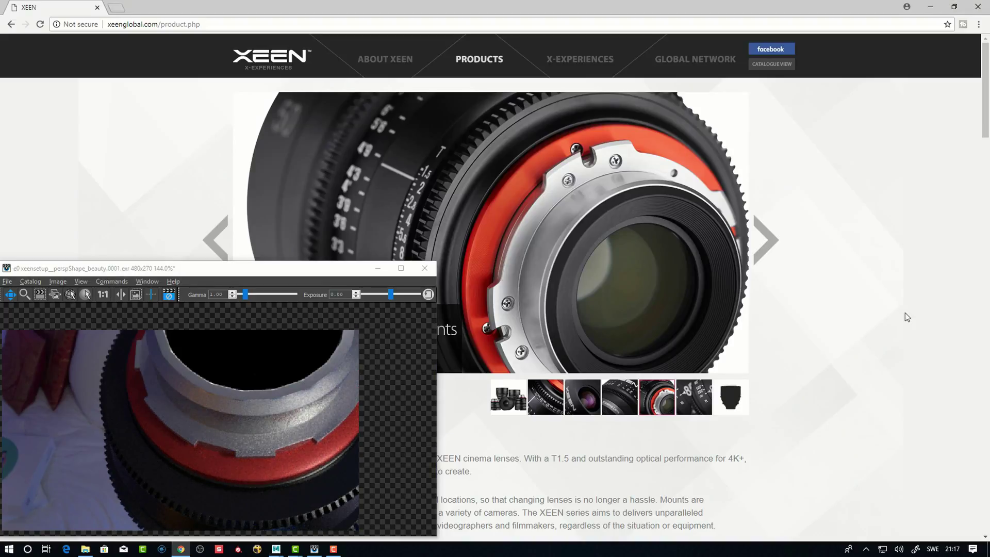
- Back in Maya, set the specular edge color of red_metallic_paint to orange with hue 16.154, saturation 0.910 and value 1.000
{"action": "key", "text": "alt+Tab"}
{"action": "left_click", "coordinate": [849, 271]}
{"action": "left_click", "coordinate": [849, 271]}
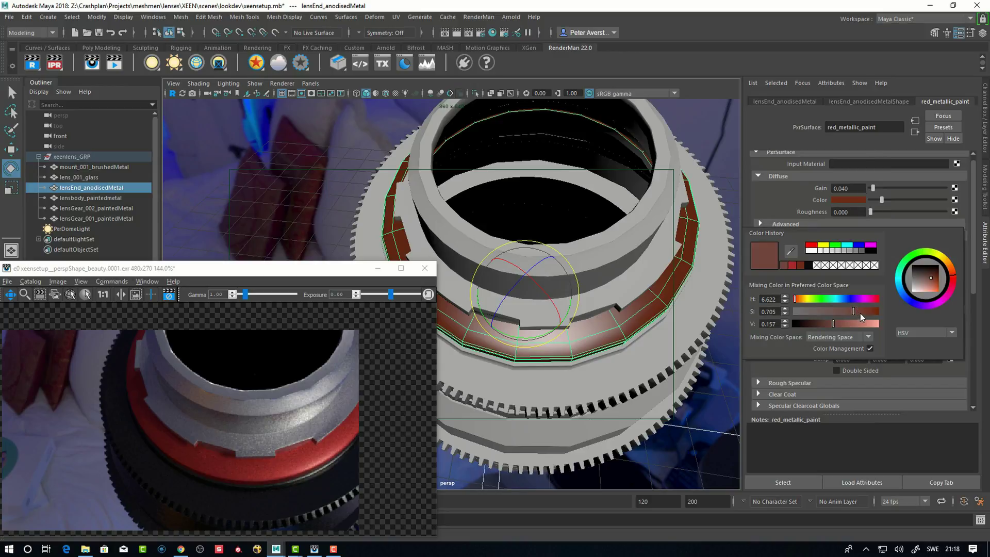
{"action": "left_click", "coordinate": [871, 324]}
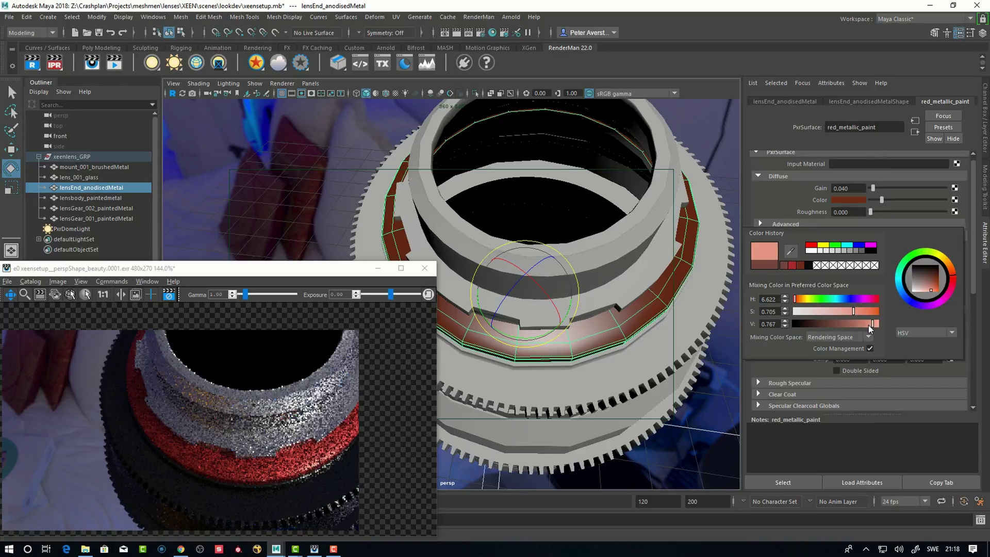
{"action": "left_click", "coordinate": [869, 312]}
{"action": "left_click", "coordinate": [800, 300]}
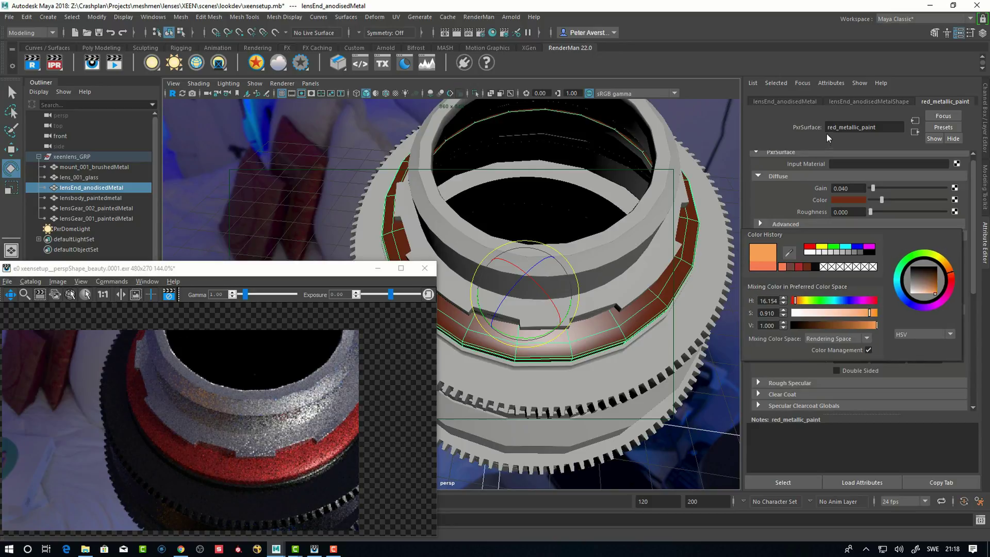
{"action": "left_click_drag", "start_coordinate": [698, 356], "coordinate": [535, 283], "text": "alt"}
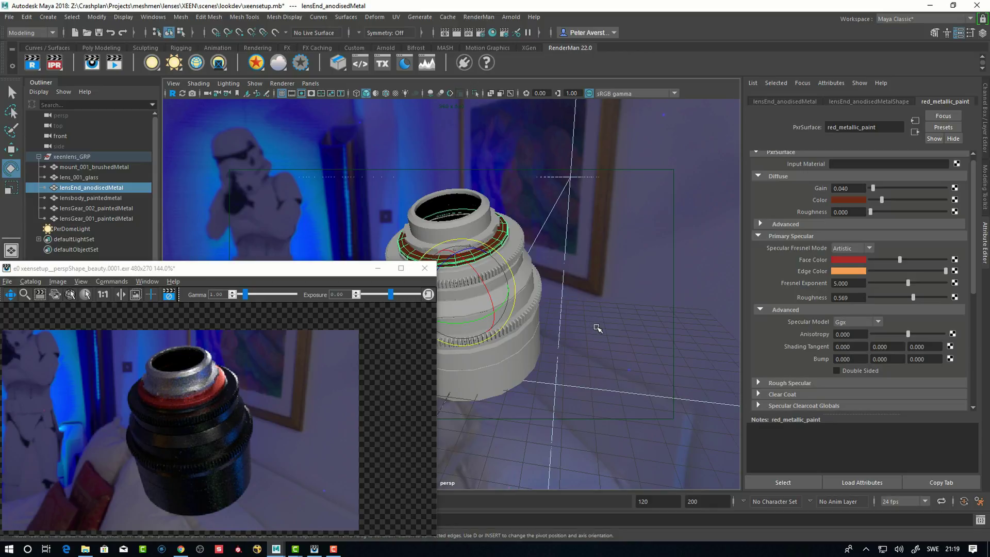